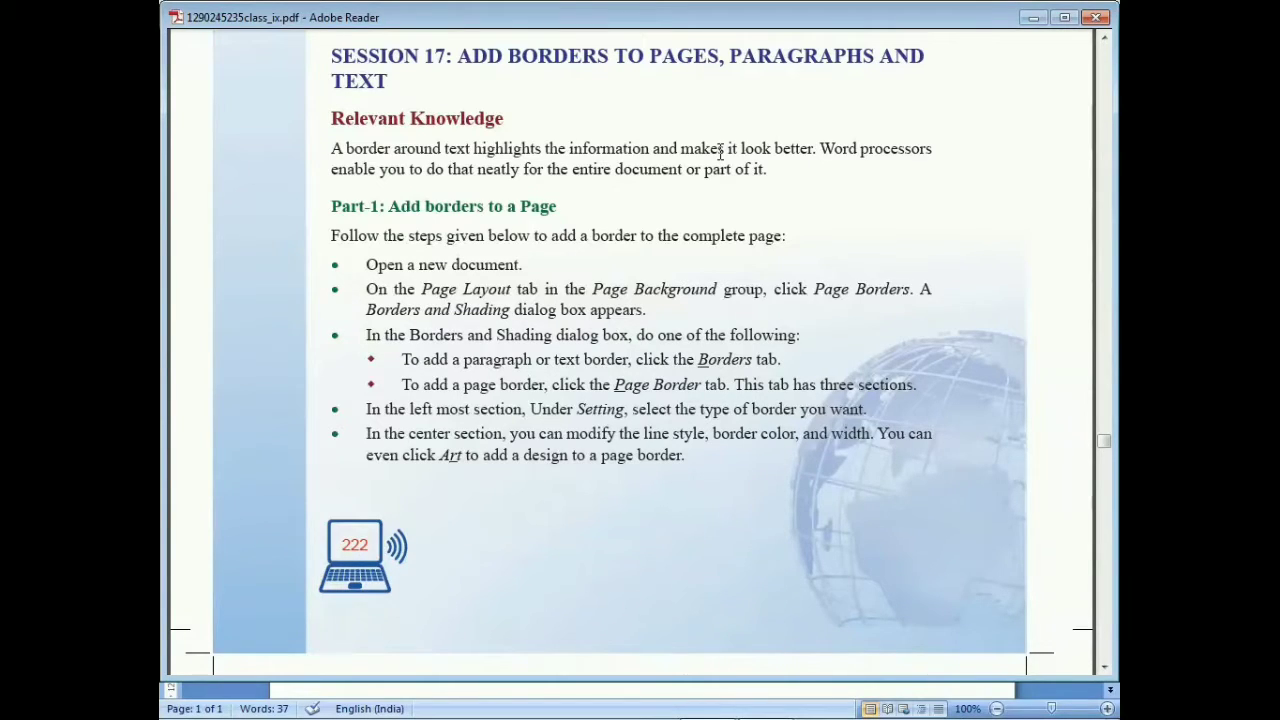
Step: Read the Session 17 introduction and the Part-1 instructions for reaching the Borders and Shading dialog
{"action": "left_click", "coordinate": [333, 152]}
{"action": "left_click_drag", "start_coordinate": [333, 152], "coordinate": [406, 155]}
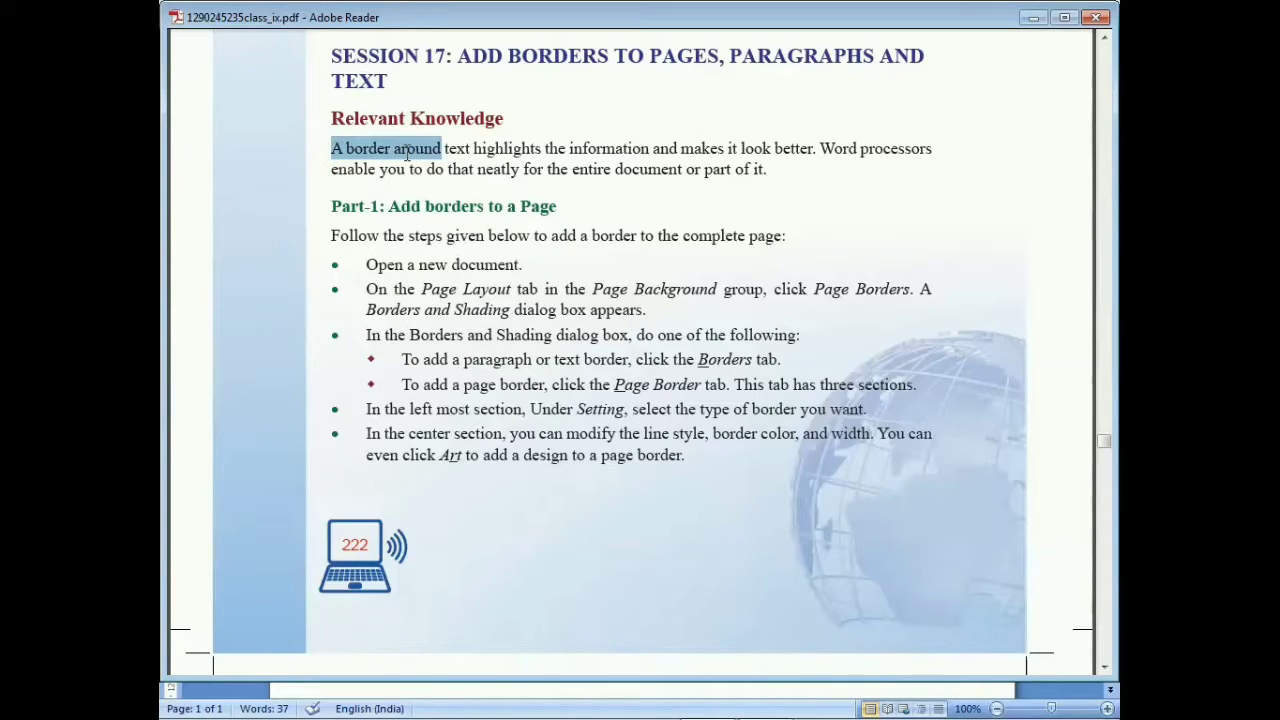
{"action": "left_click", "coordinate": [407, 152]}
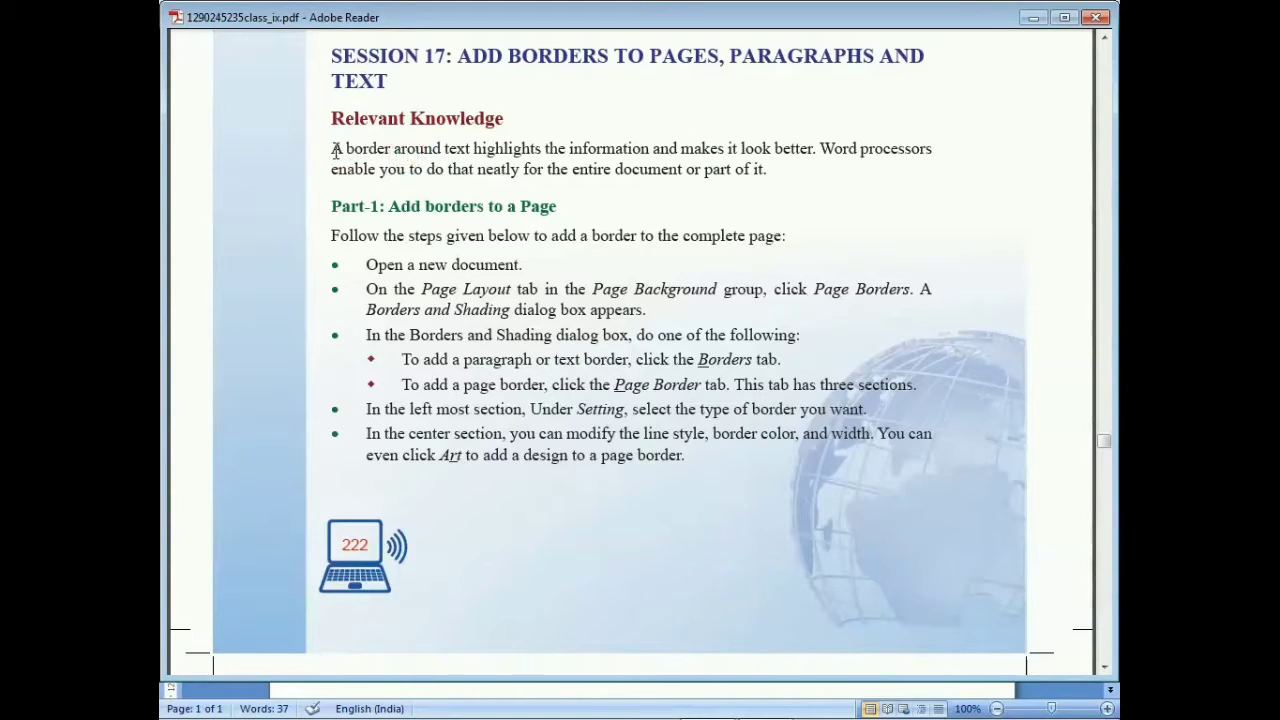
{"action": "left_click", "coordinate": [333, 152]}
{"action": "left_click_drag", "start_coordinate": [330, 206], "coordinate": [556, 205]}
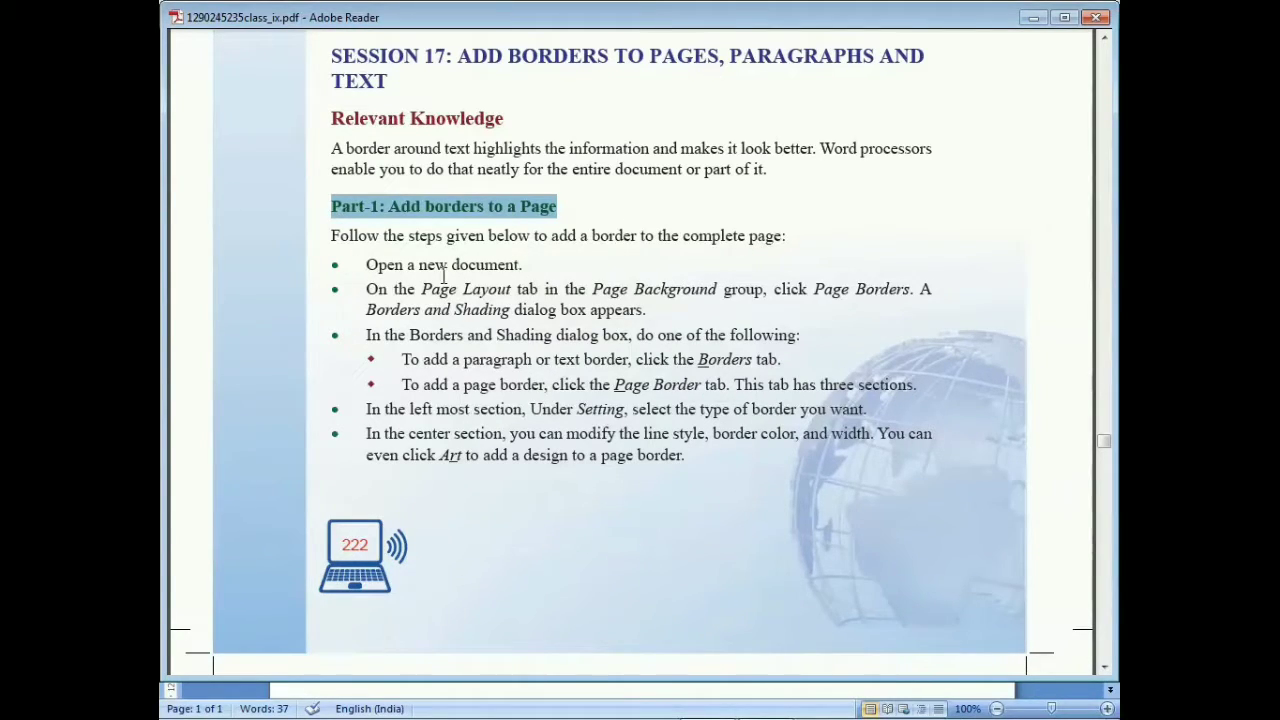
{"action": "left_click_drag", "start_coordinate": [367, 265], "coordinate": [525, 267]}
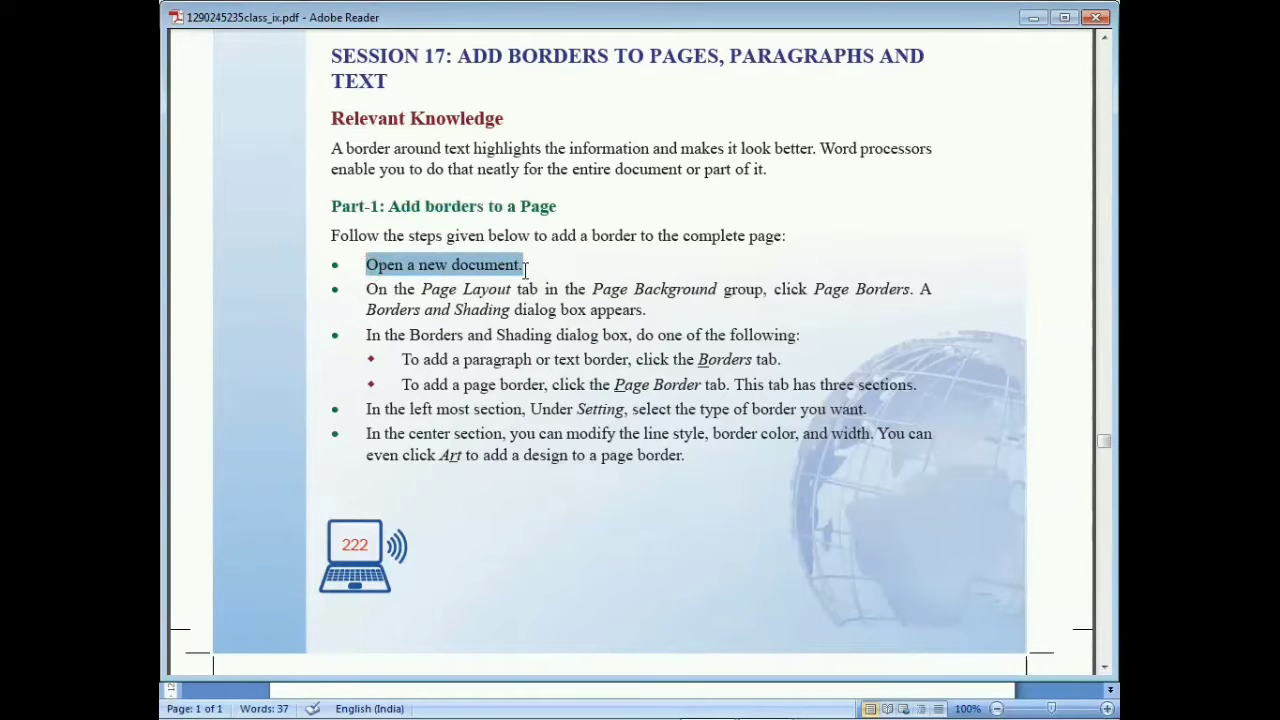
{"action": "left_click", "coordinate": [374, 291]}
{"action": "left_click_drag", "start_coordinate": [374, 291], "coordinate": [764, 291]}
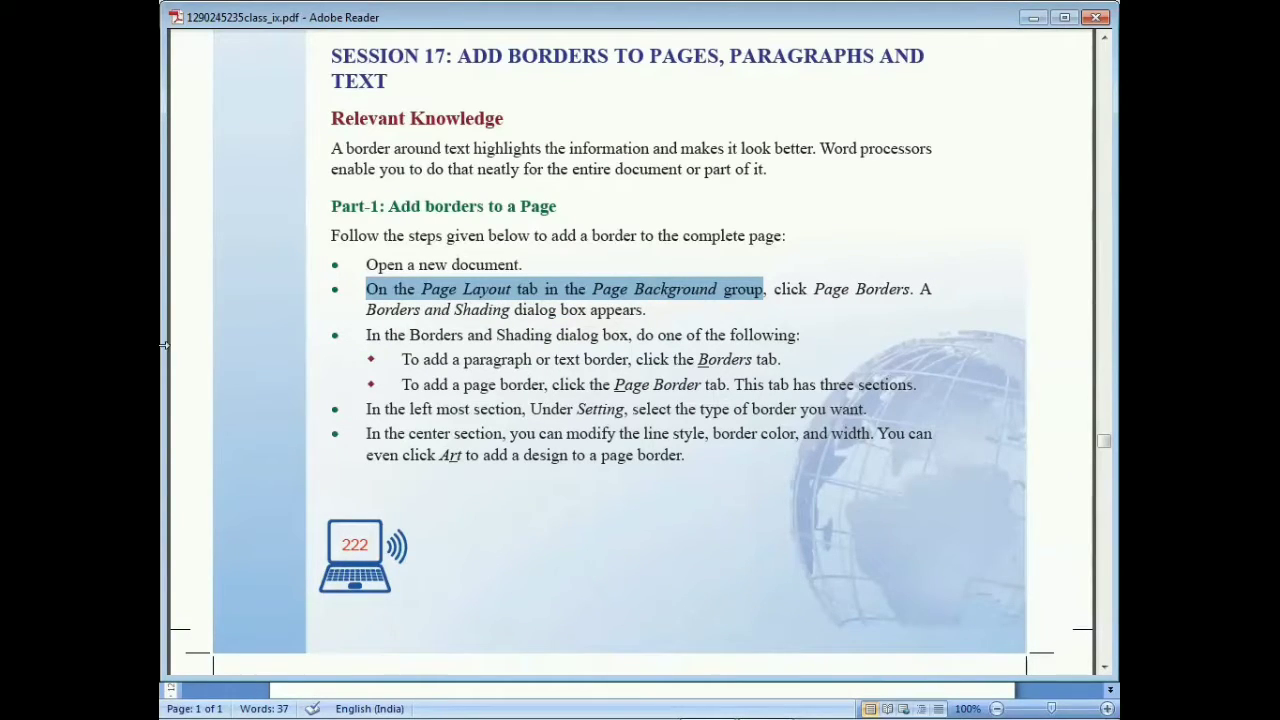
{"action": "left_click_drag", "start_coordinate": [911, 289], "coordinate": [897, 289]}
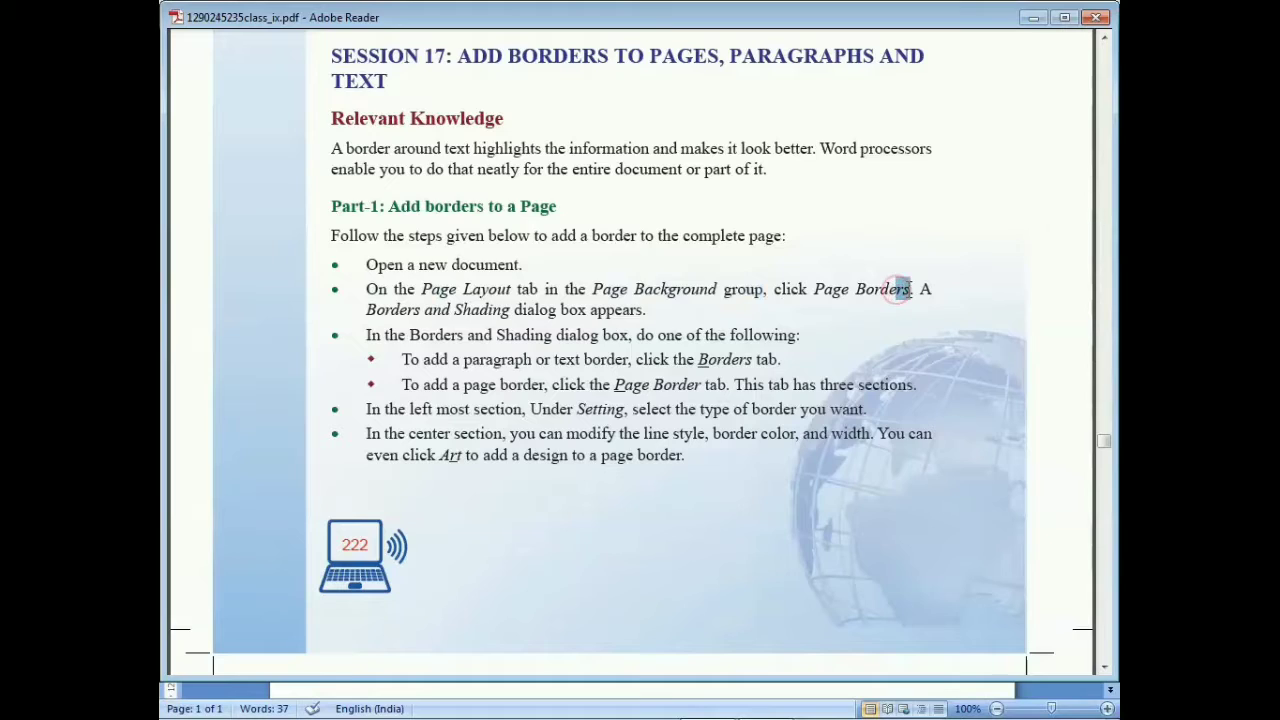
{"action": "mouse_move", "coordinate": [368, 310]}
{"action": "left_mouse_down"}
{"action": "mouse_move", "coordinate": [556, 335]}
{"action": "mouse_move", "coordinate": [650, 314]}
{"action": "left_mouse_up"}
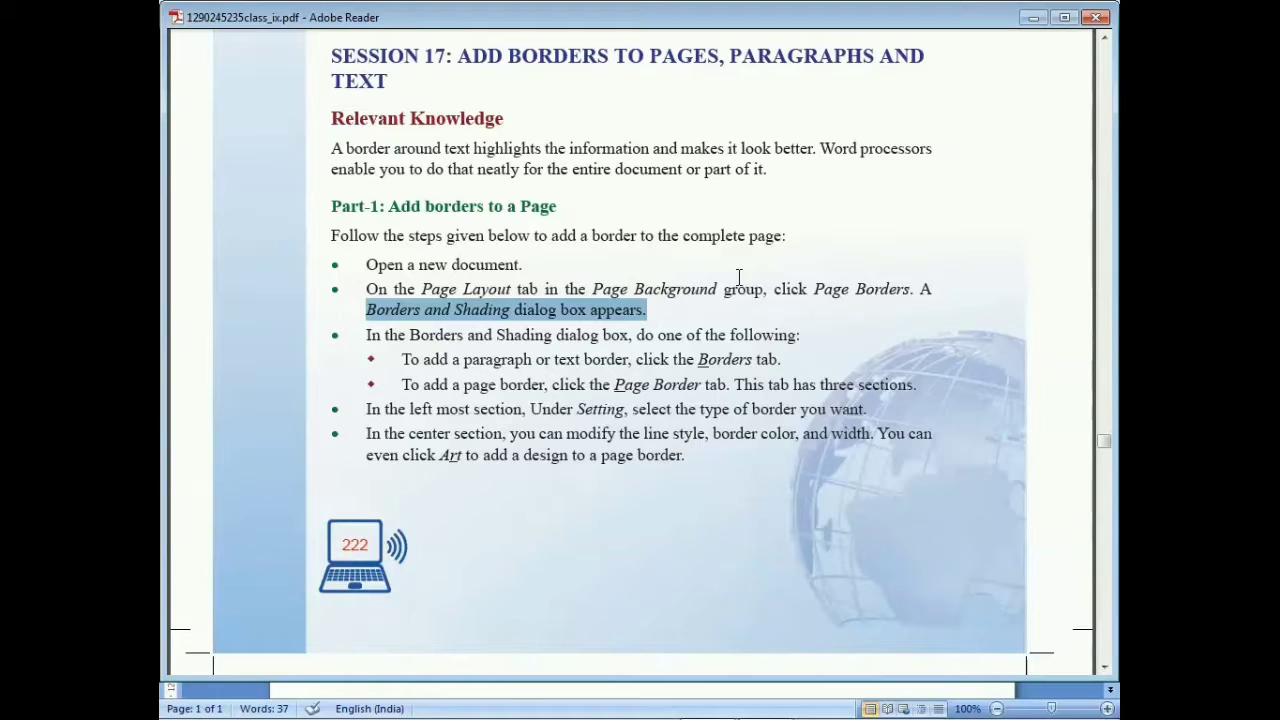
Step: Read the instructions for choosing border type, setting, line style and art, and examine the Borders and Shading figure
{"action": "left_click_drag", "start_coordinate": [366, 335], "coordinate": [654, 340]}
{"action": "left_click_drag", "start_coordinate": [800, 337], "coordinate": [658, 340]}
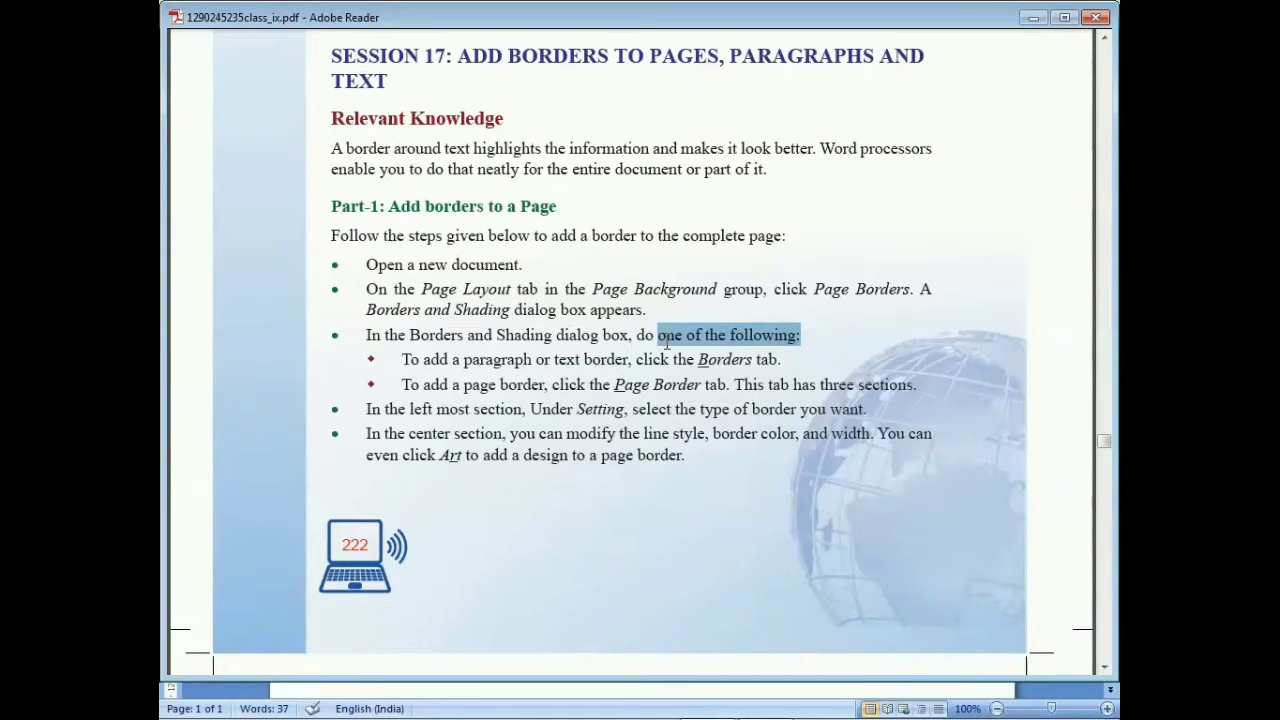
{"action": "left_click_drag", "start_coordinate": [401, 359], "coordinate": [547, 367]}
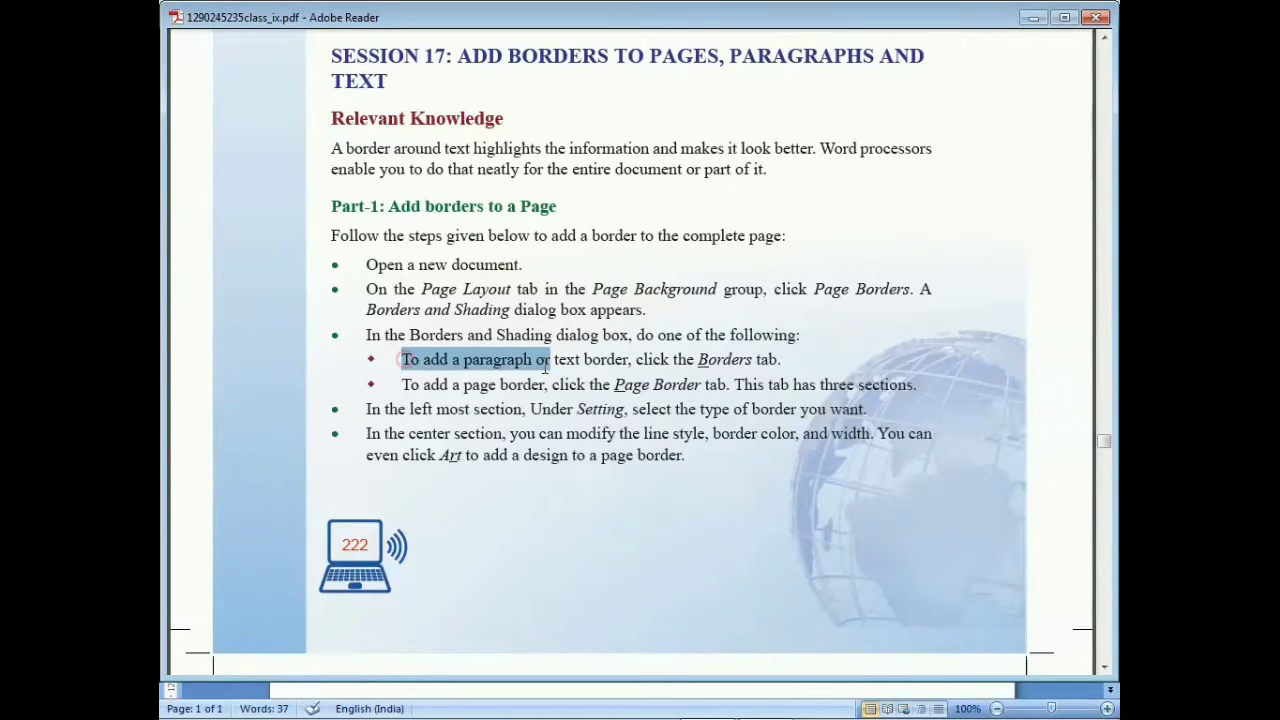
{"action": "left_click", "coordinate": [640, 365]}
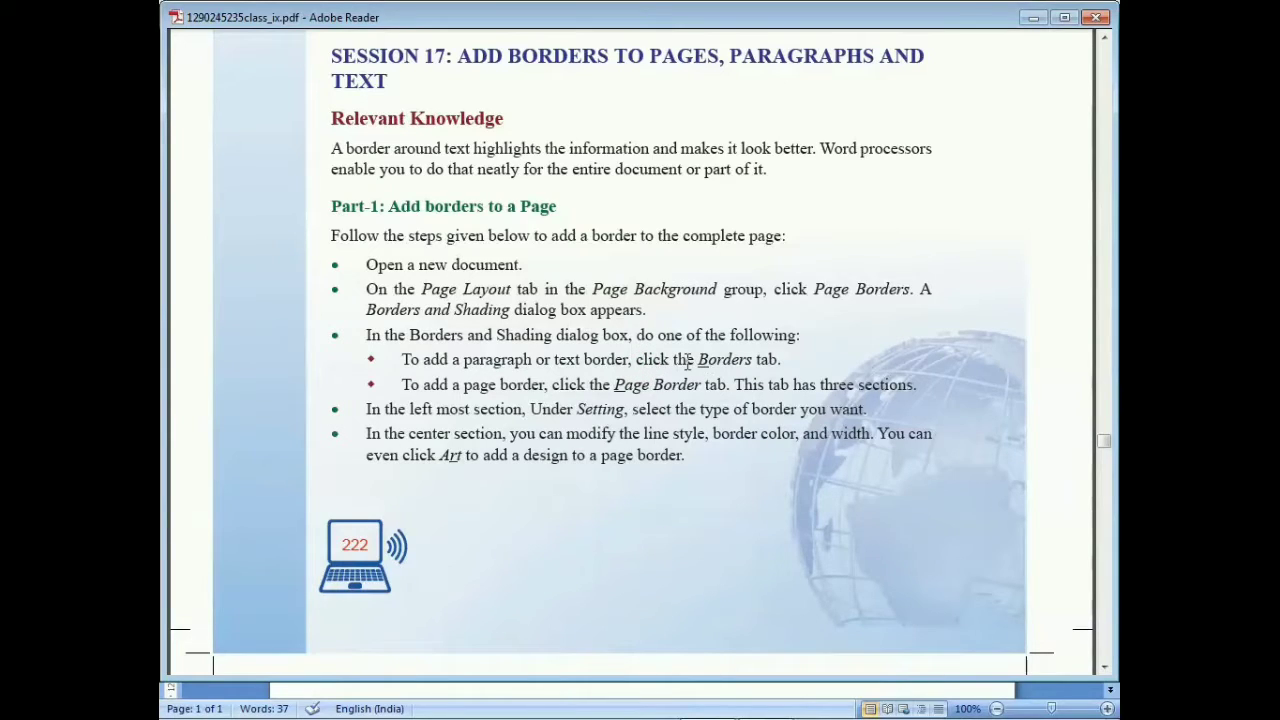
{"action": "left_click", "coordinate": [784, 360]}
{"action": "left_click_drag", "start_coordinate": [403, 385], "coordinate": [578, 394]}
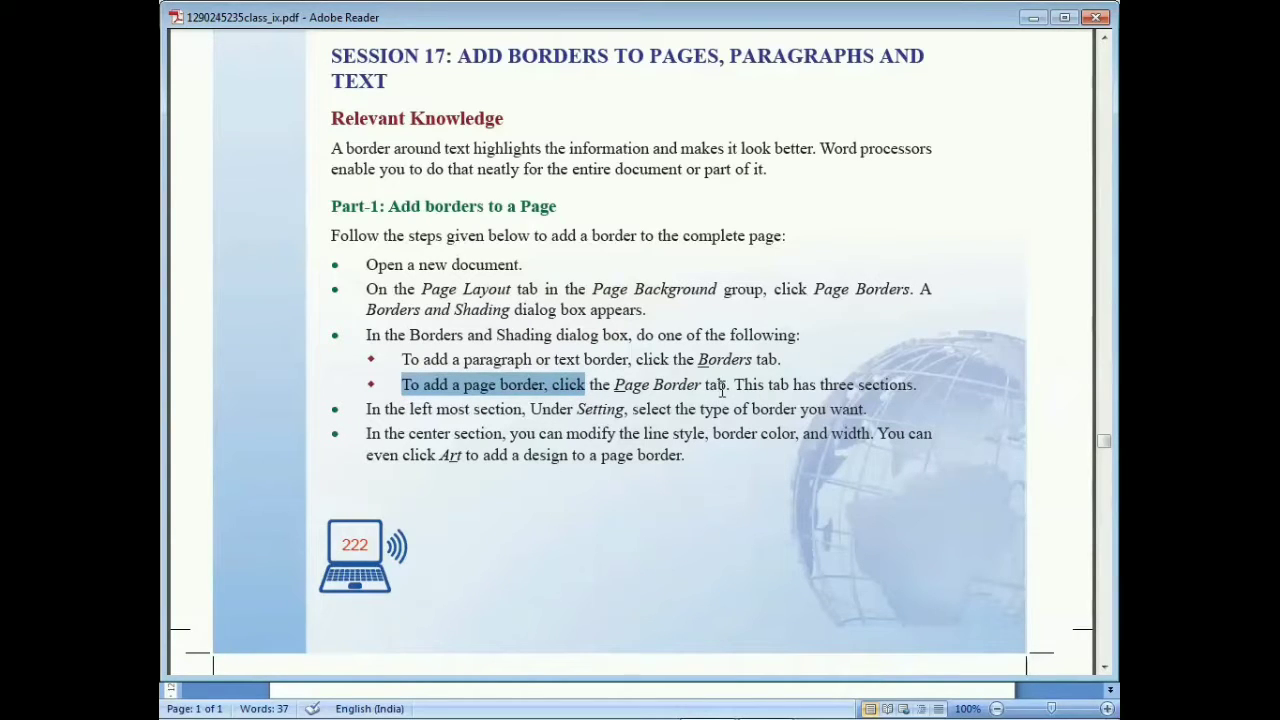
{"action": "left_click", "coordinate": [920, 384]}
{"action": "left_click_drag", "start_coordinate": [920, 384], "coordinate": [781, 400]}
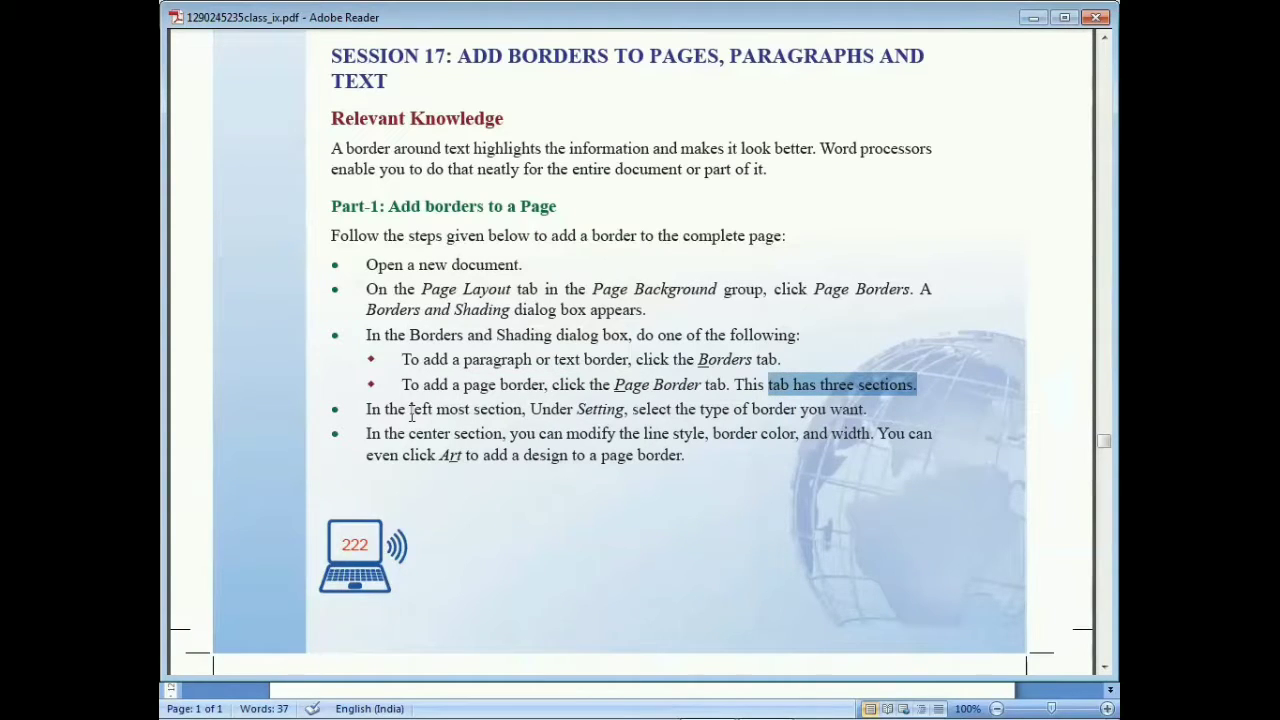
{"action": "left_click_drag", "start_coordinate": [409, 410], "coordinate": [523, 410]}
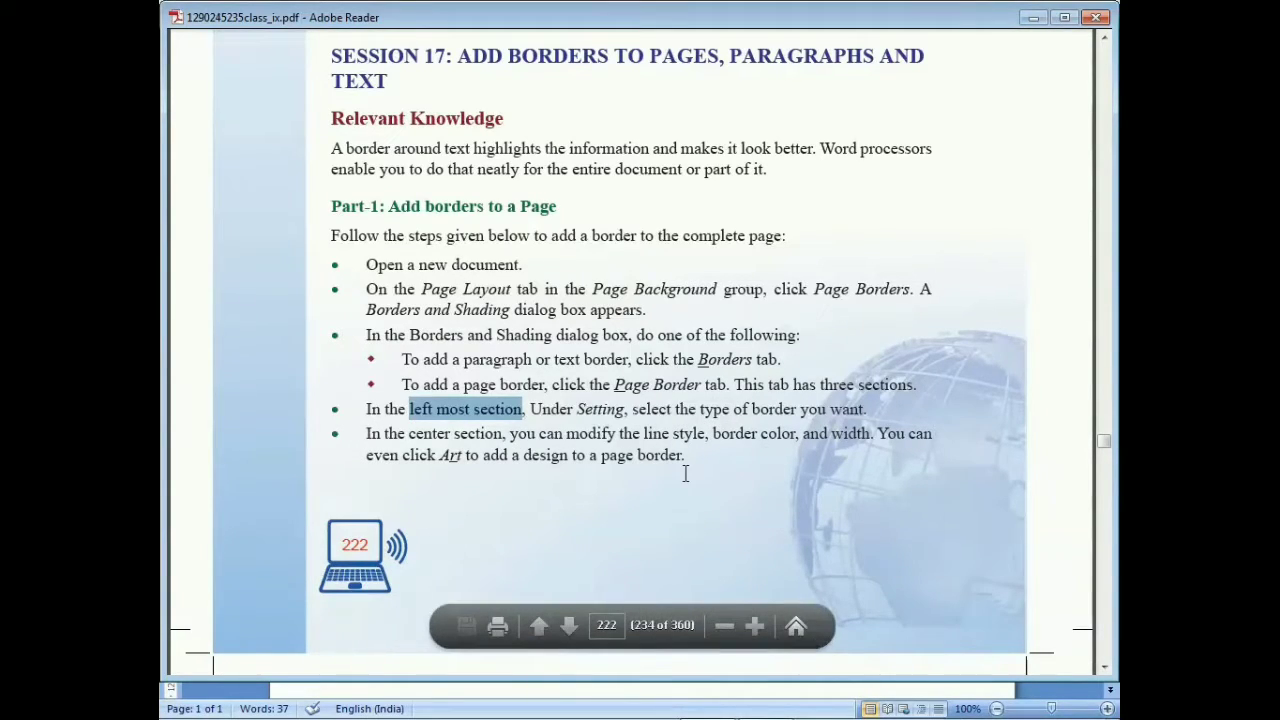
{"action": "scroll", "coordinate": [686, 474], "scroll_direction": "down", "scroll_amount": 10}
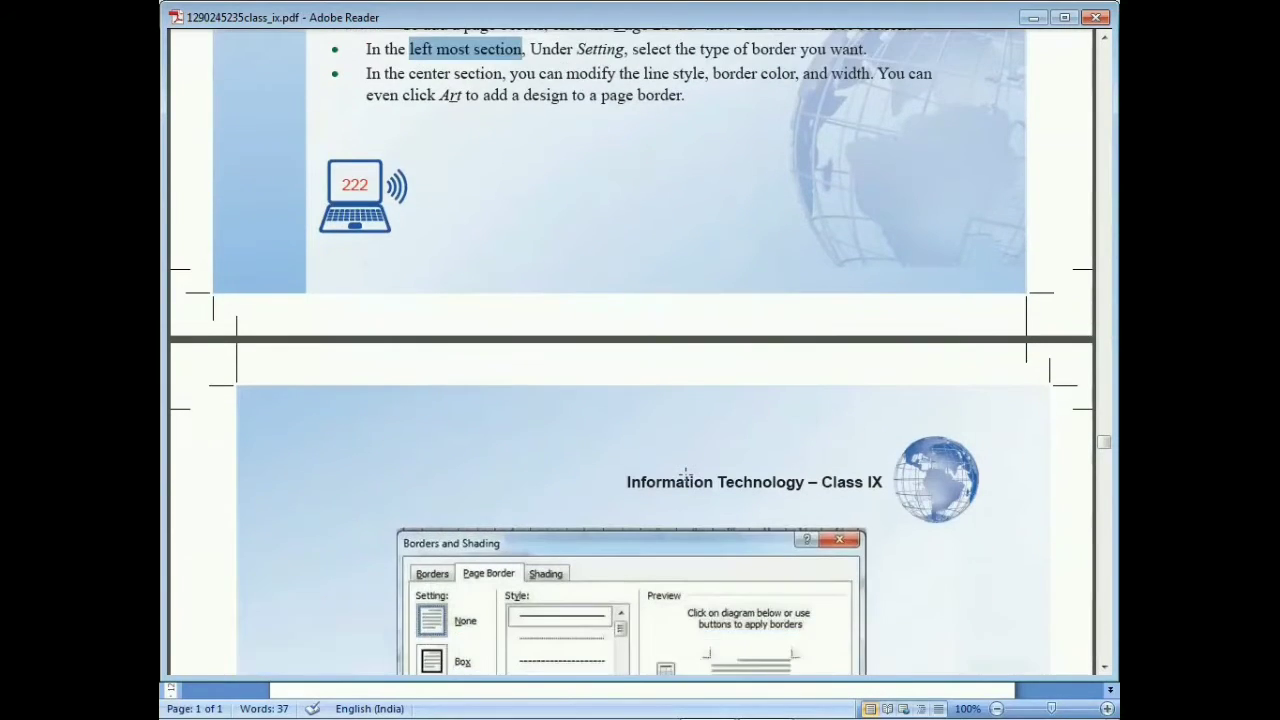
{"action": "scroll", "coordinate": [686, 474], "scroll_direction": "down", "scroll_amount": 4}
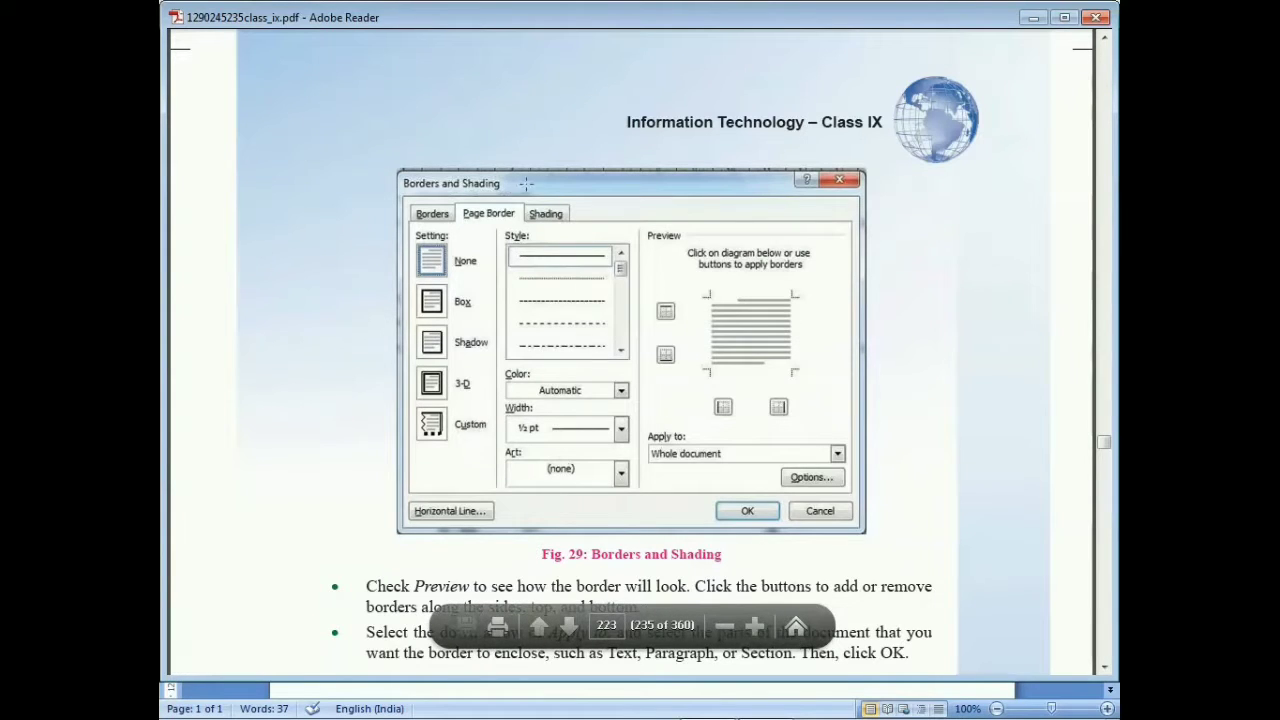
{"action": "scroll", "coordinate": [654, 187], "scroll_direction": "down", "scroll_amount": 2}
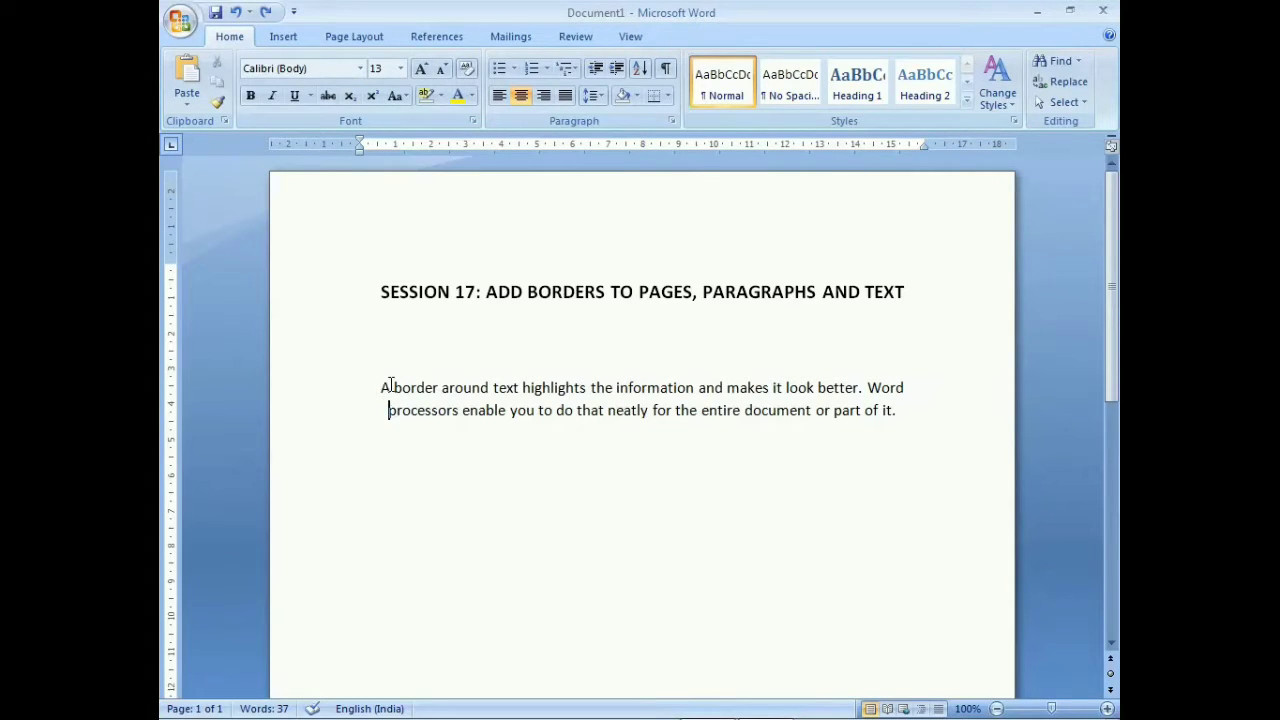
Step: Place the cursor at the end of the body paragraph and bring up the page border settings of Borders and Shading
{"action": "left_click", "coordinate": [430, 514]}
{"action": "left_click", "coordinate": [918, 411]}
{"action": "left_click", "coordinate": [352, 37]}
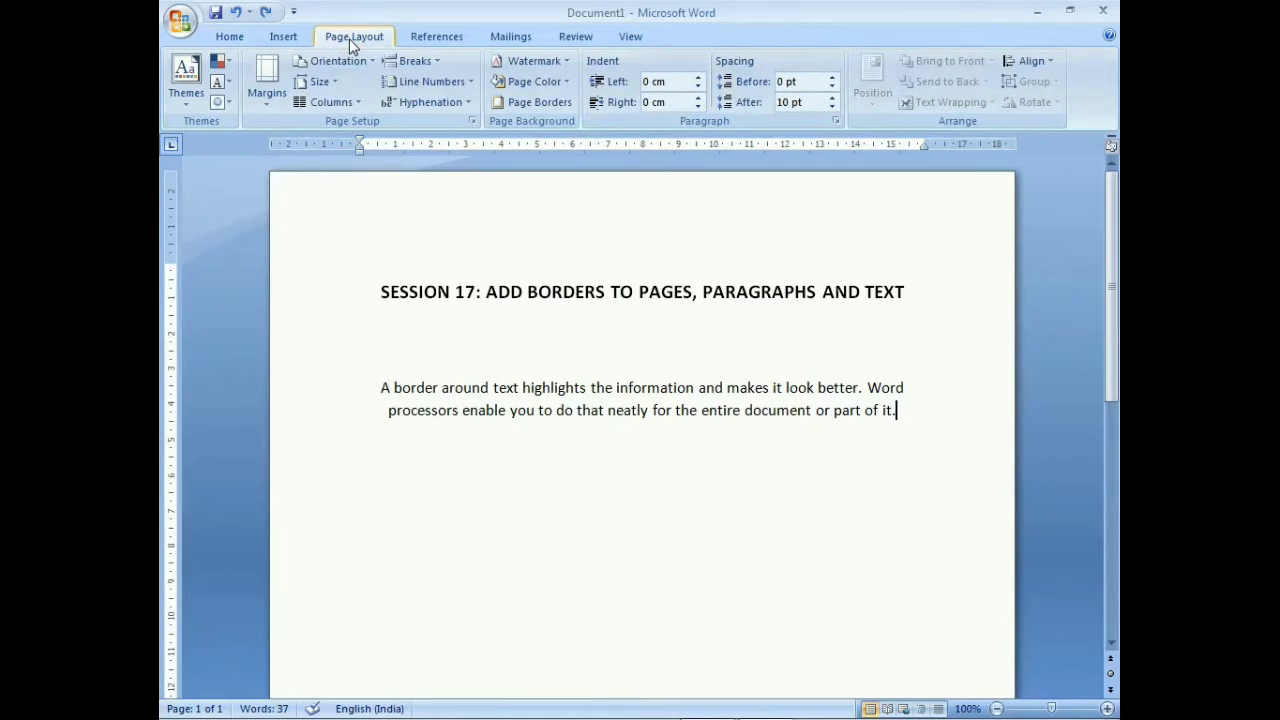
{"action": "left_click", "coordinate": [229, 37]}
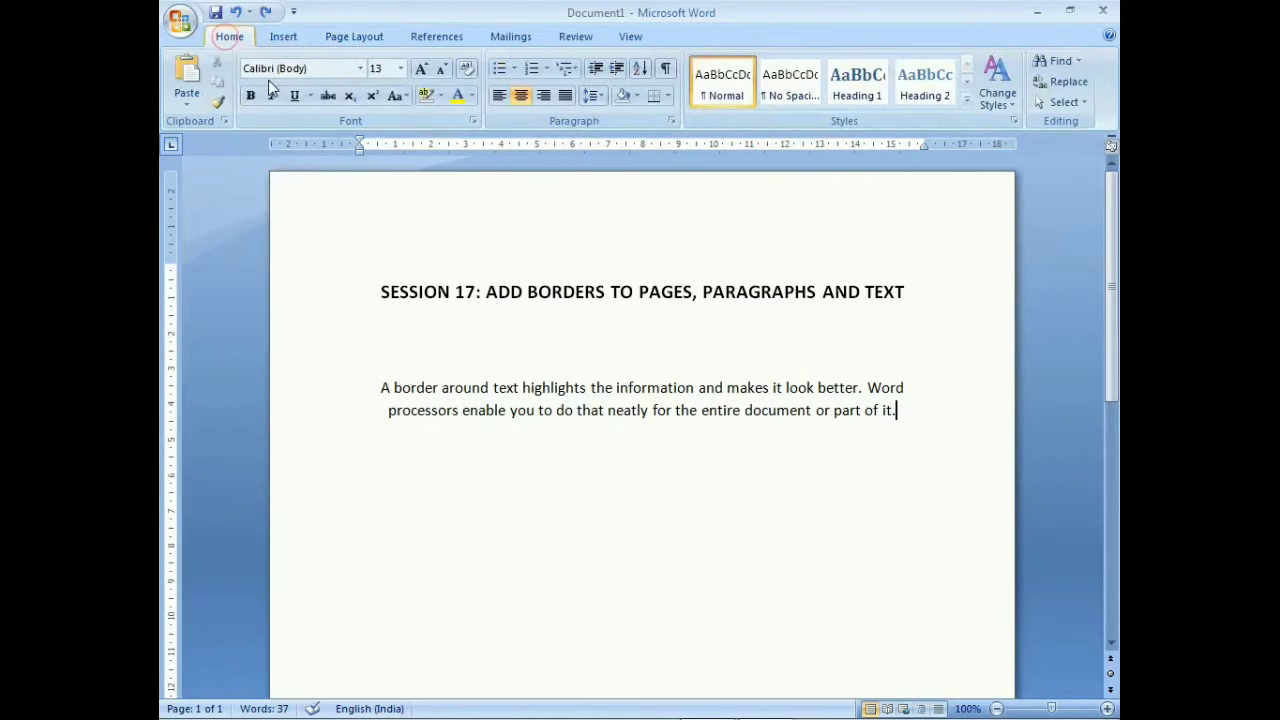
{"action": "left_click", "coordinate": [356, 38]}
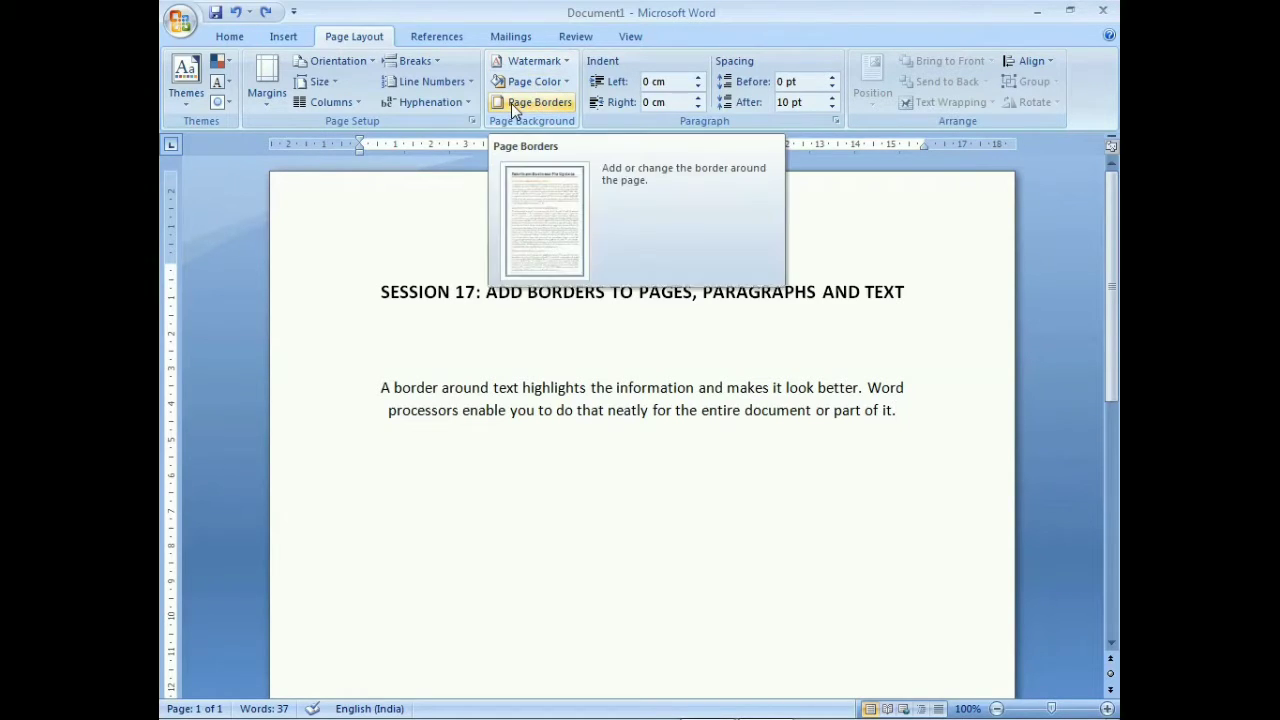
{"action": "left_click", "coordinate": [545, 101]}
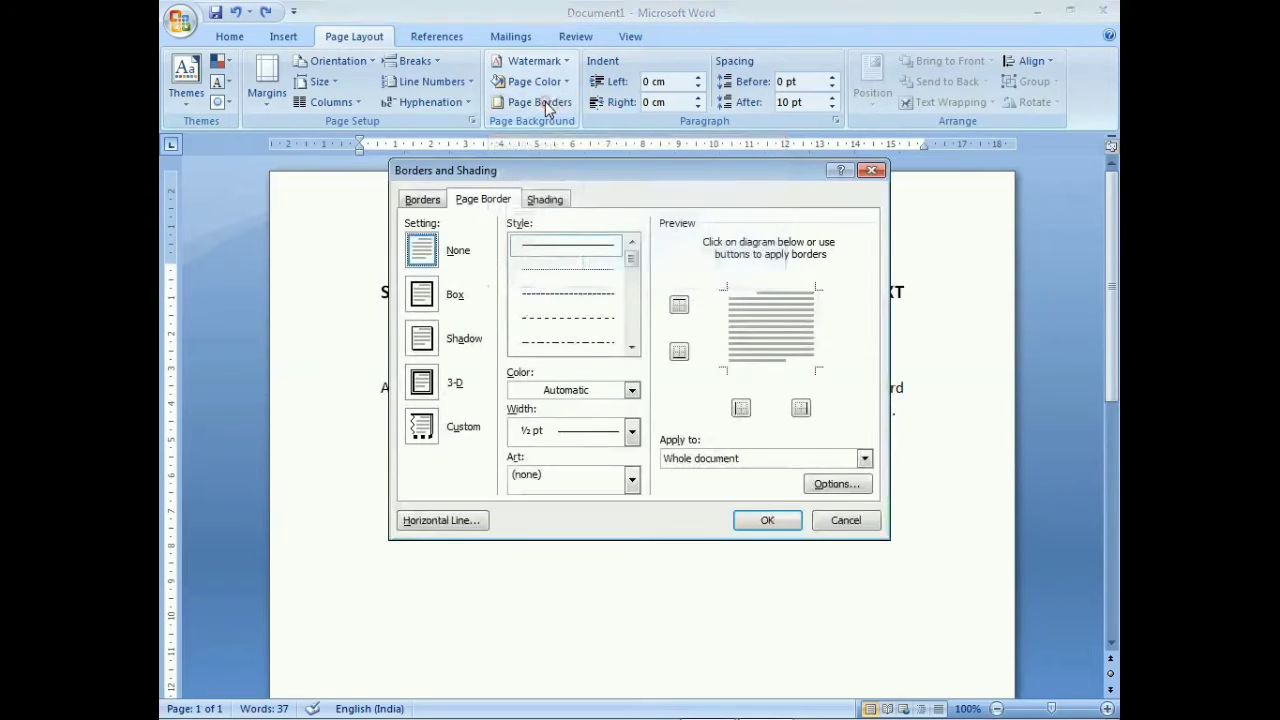
{"action": "left_click_drag", "start_coordinate": [553, 166], "coordinate": [522, 181]}
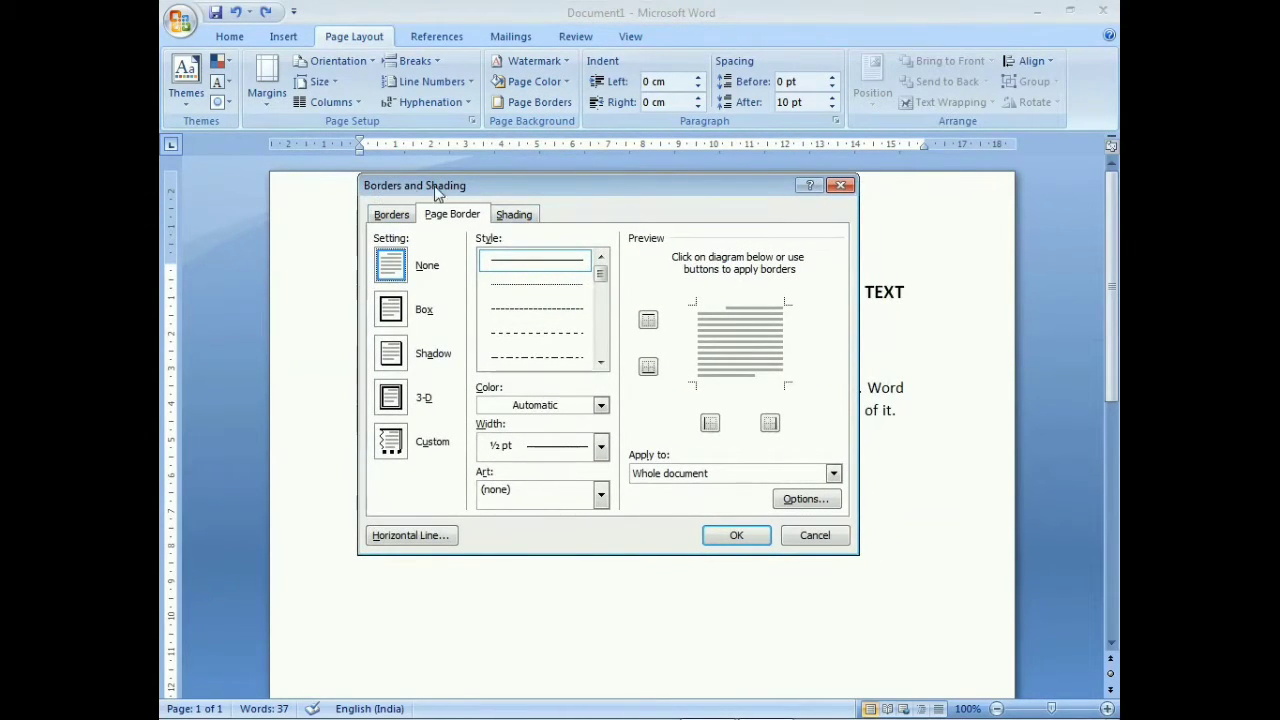
{"action": "left_click", "coordinate": [390, 215]}
{"action": "left_click", "coordinate": [445, 216]}
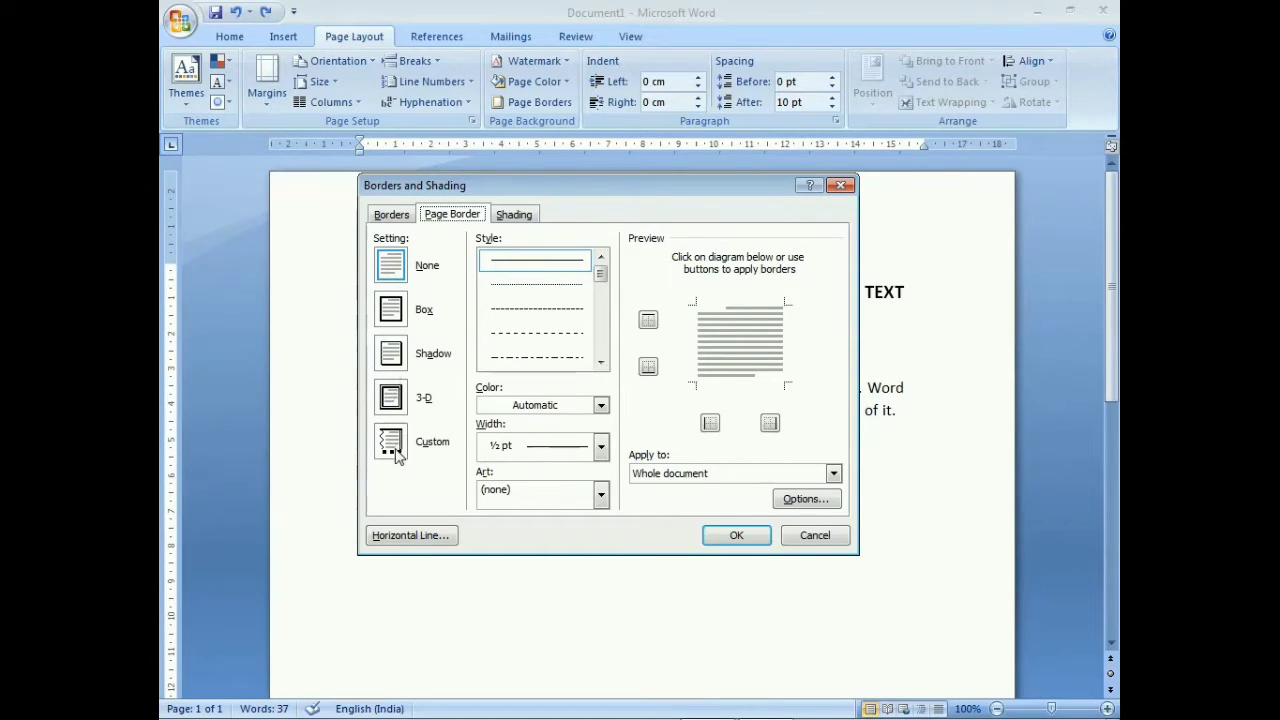
Step: Apply a Shadow page border with a 3 pt thick-and-thin double line to the whole document and check it around the page
{"action": "left_click", "coordinate": [389, 268]}
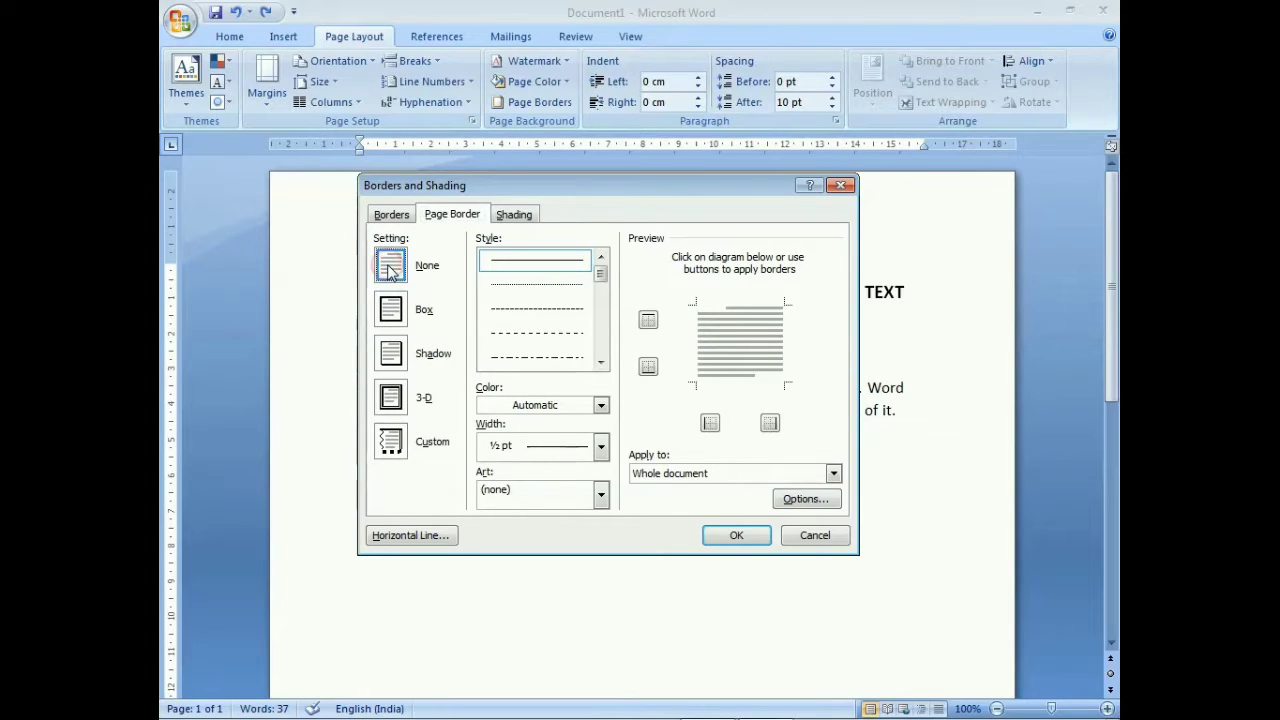
{"action": "left_click", "coordinate": [392, 318]}
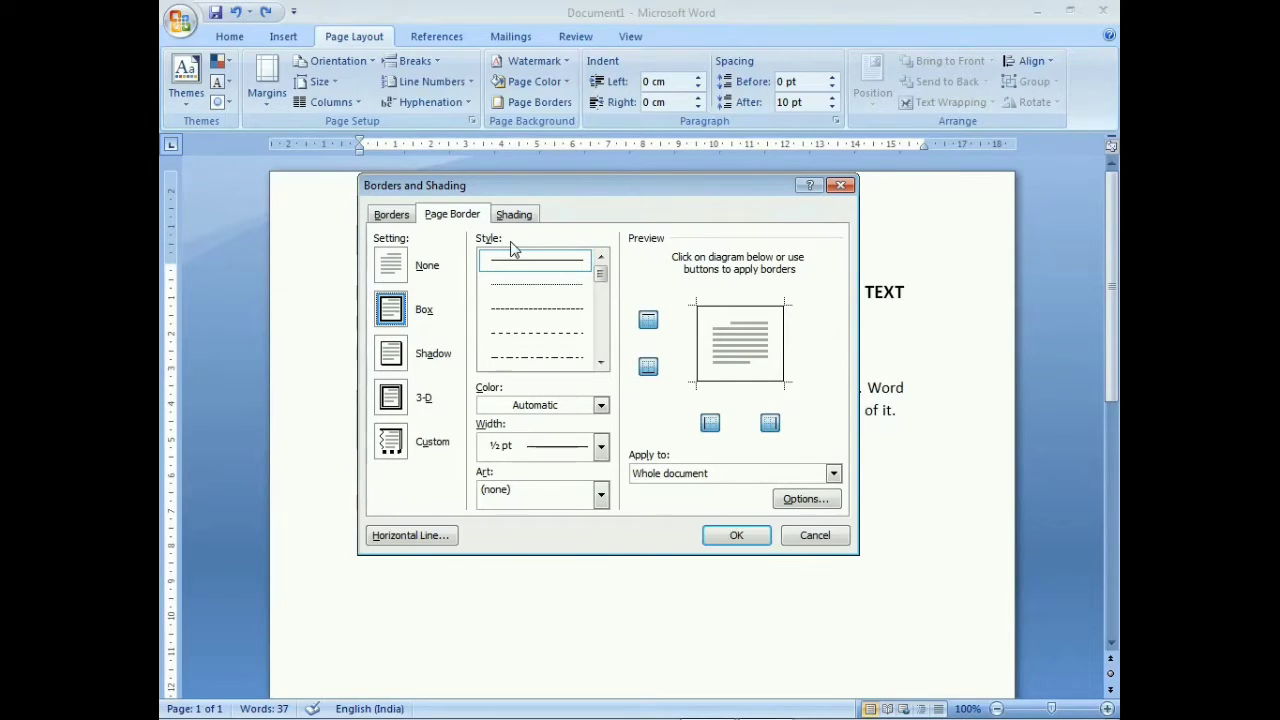
{"action": "left_click_drag", "start_coordinate": [601, 272], "coordinate": [601, 295]}
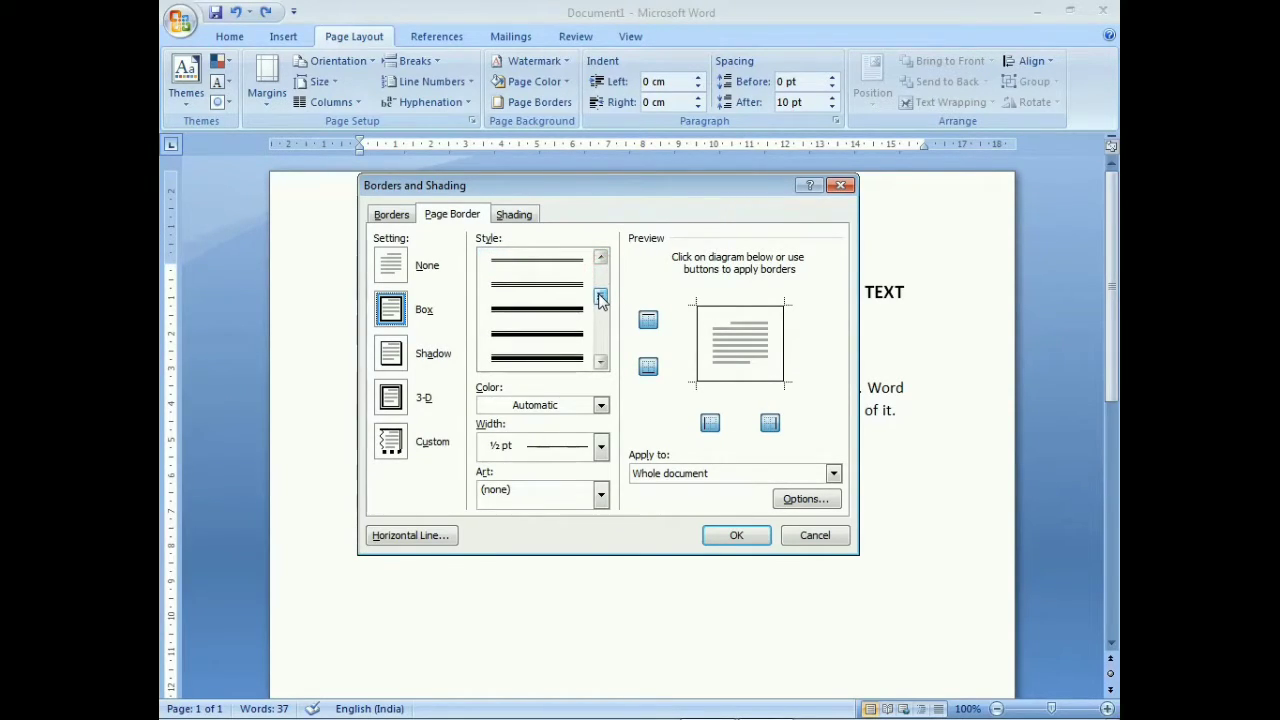
{"action": "left_click", "coordinate": [565, 289]}
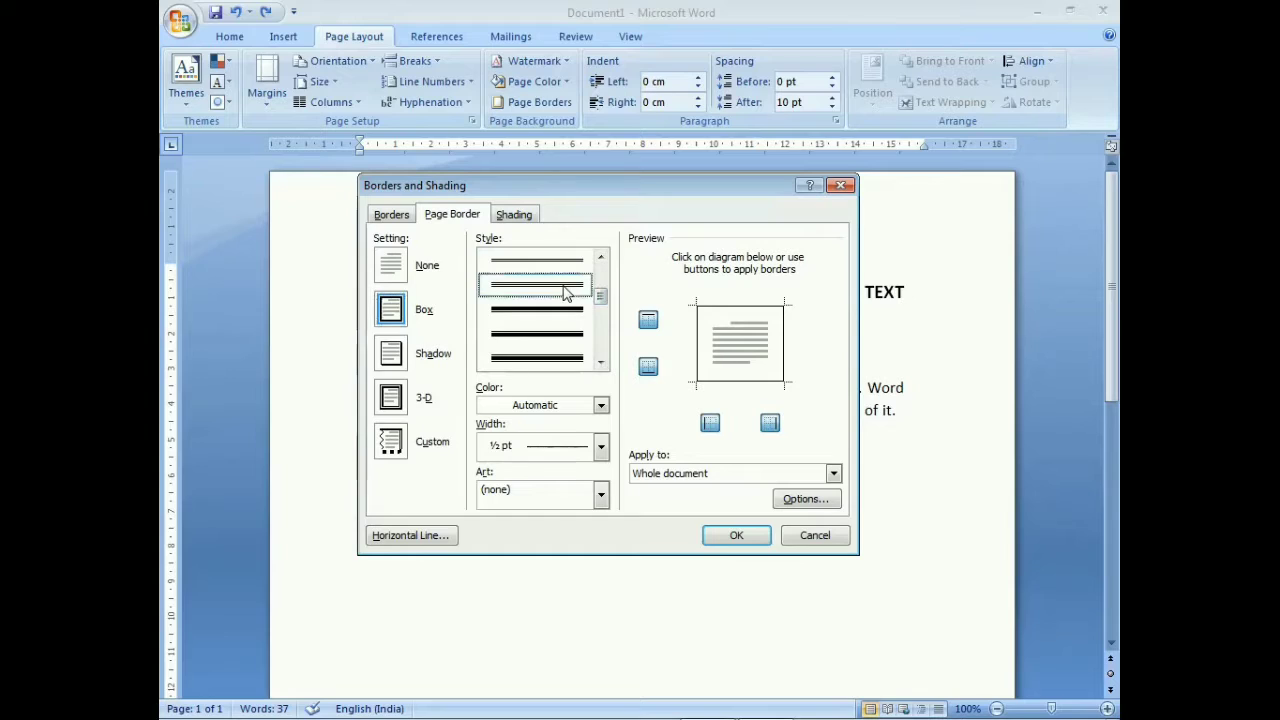
{"action": "left_click", "coordinate": [565, 312]}
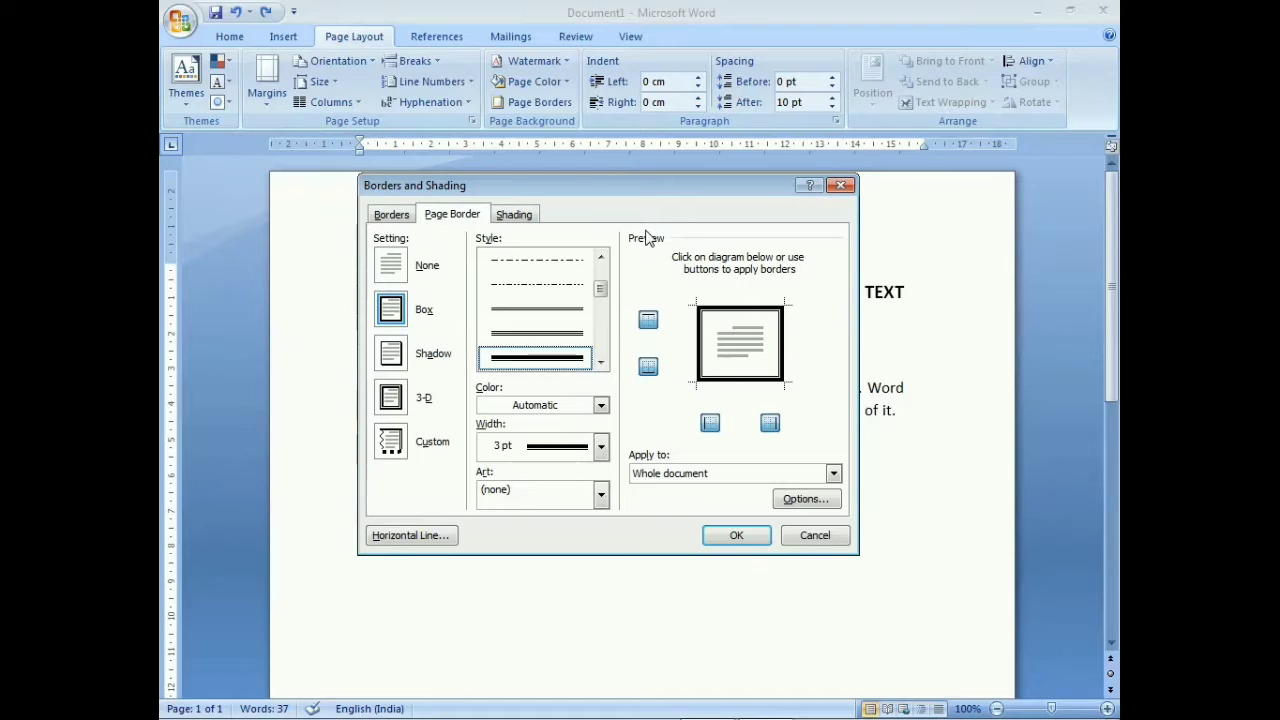
{"action": "left_click", "coordinate": [390, 356]}
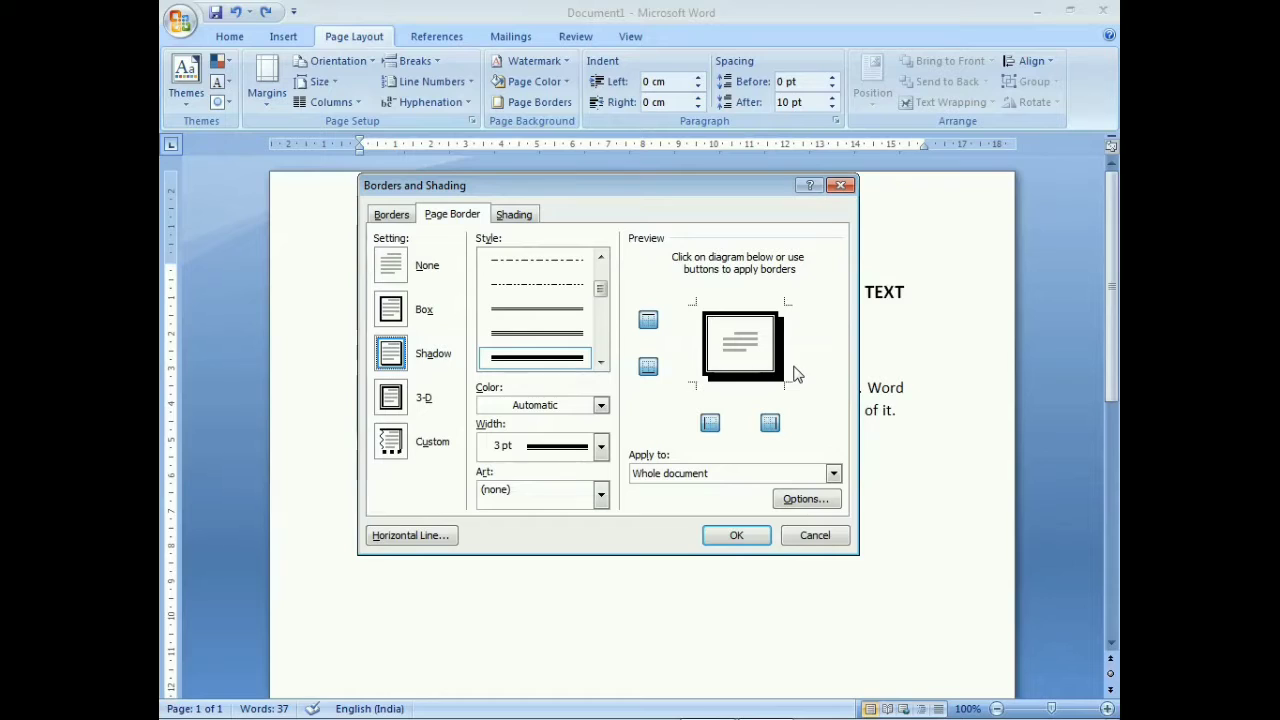
{"action": "left_click", "coordinate": [735, 537]}
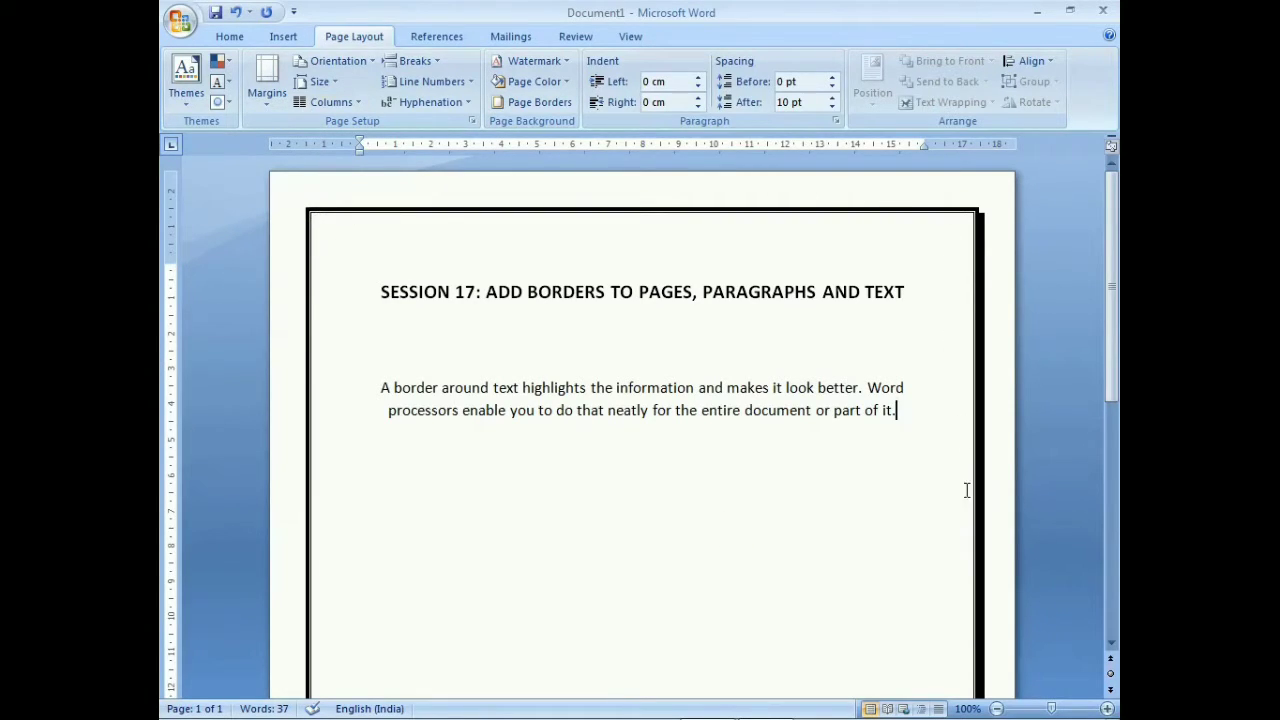
{"action": "scroll", "coordinate": [940, 609], "scroll_direction": "down", "scroll_amount": 10}
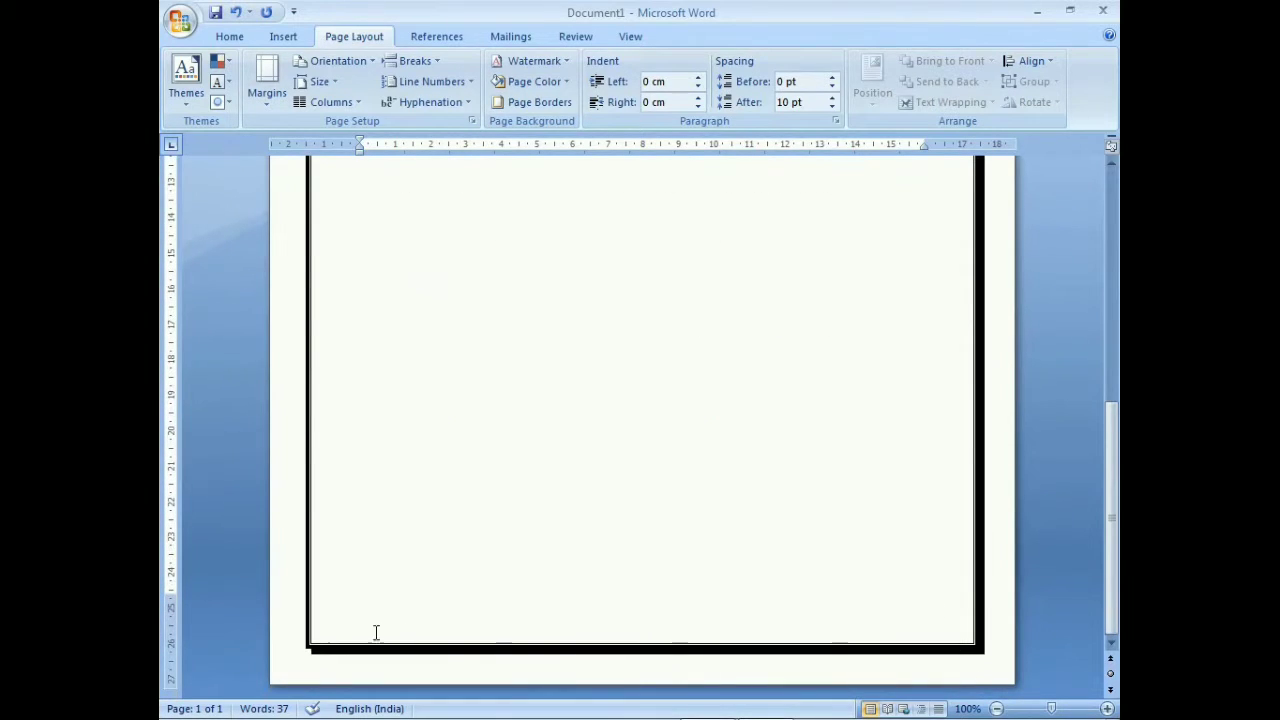
{"action": "scroll", "coordinate": [342, 438], "scroll_direction": "up", "scroll_amount": 10}
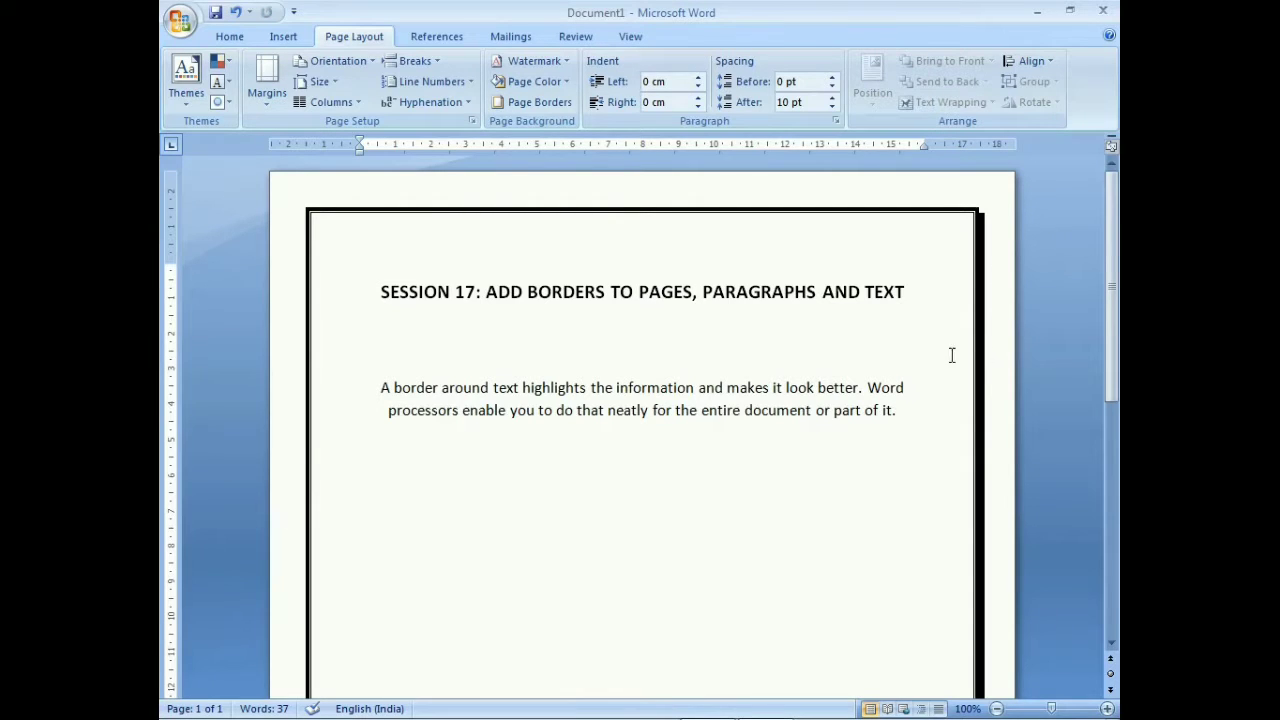
Step: Change the whole document's page border to the Box setting with a 3 pt triple line that is thick in the middle
{"action": "left_click", "coordinate": [524, 105]}
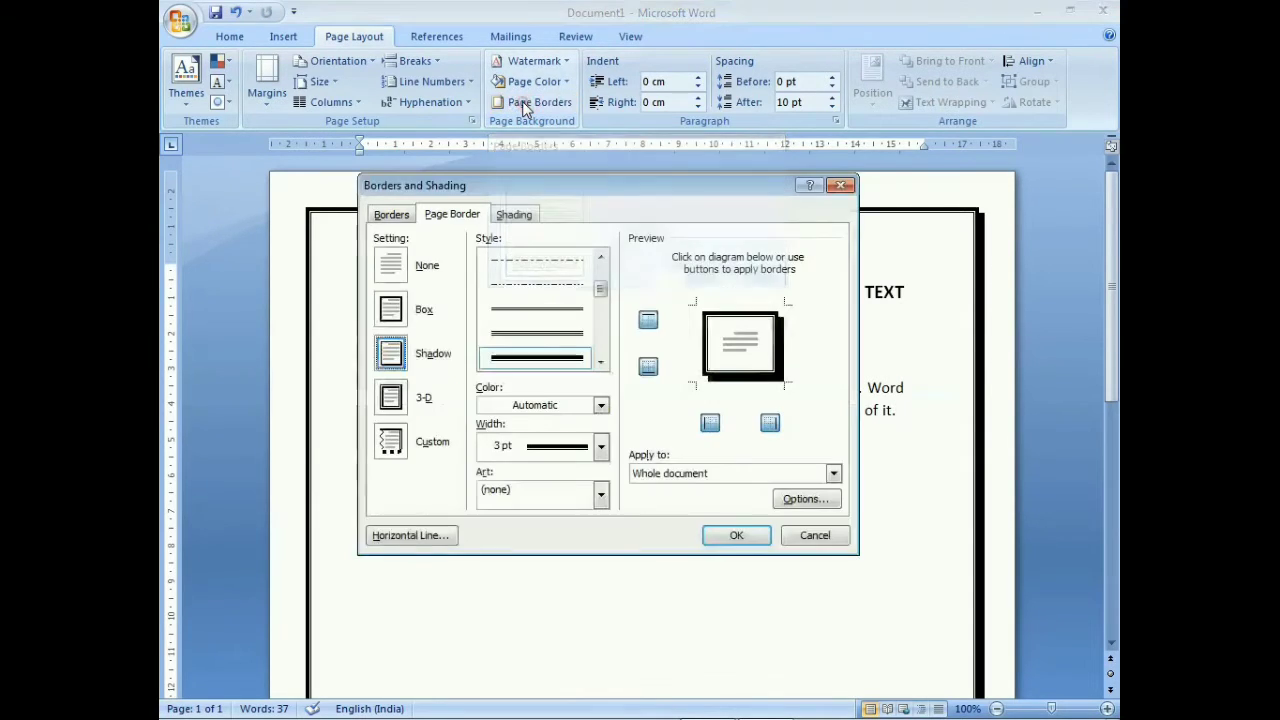
{"action": "left_click", "coordinate": [600, 362]}
{"action": "left_click", "coordinate": [600, 362]}
{"action": "left_click", "coordinate": [600, 362]}
{"action": "left_click", "coordinate": [563, 350]}
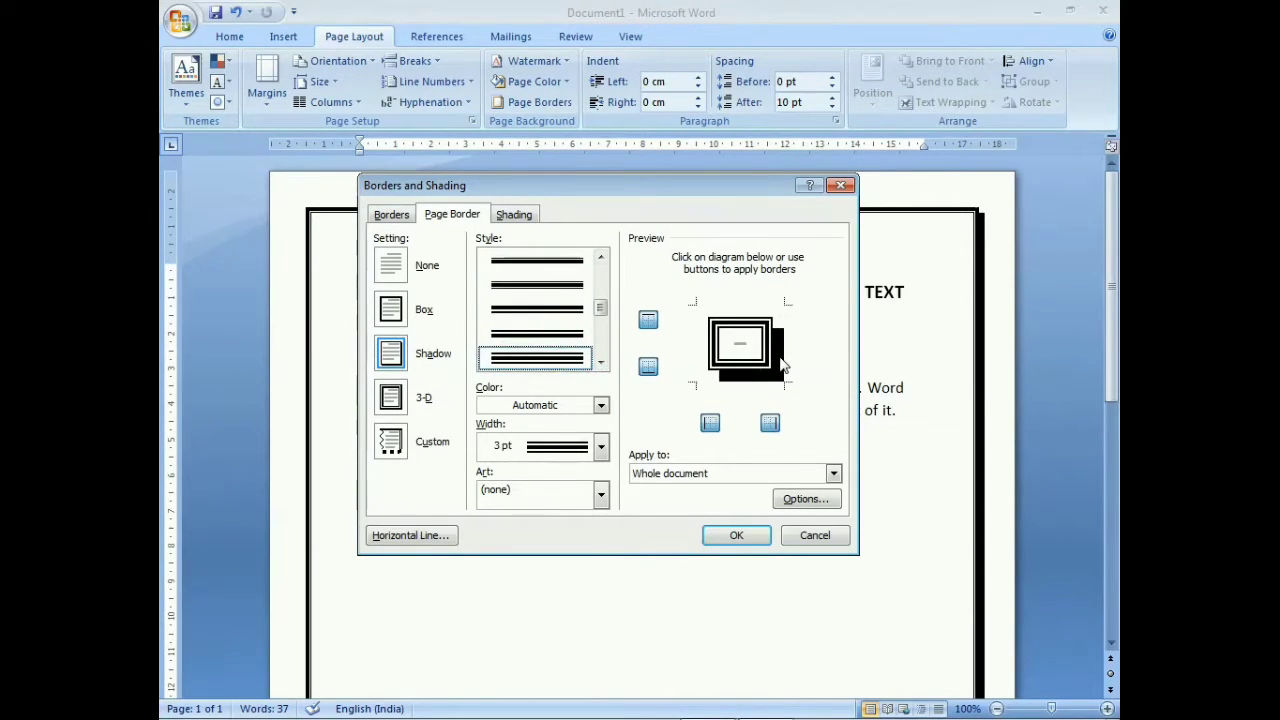
{"action": "left_click", "coordinate": [390, 312]}
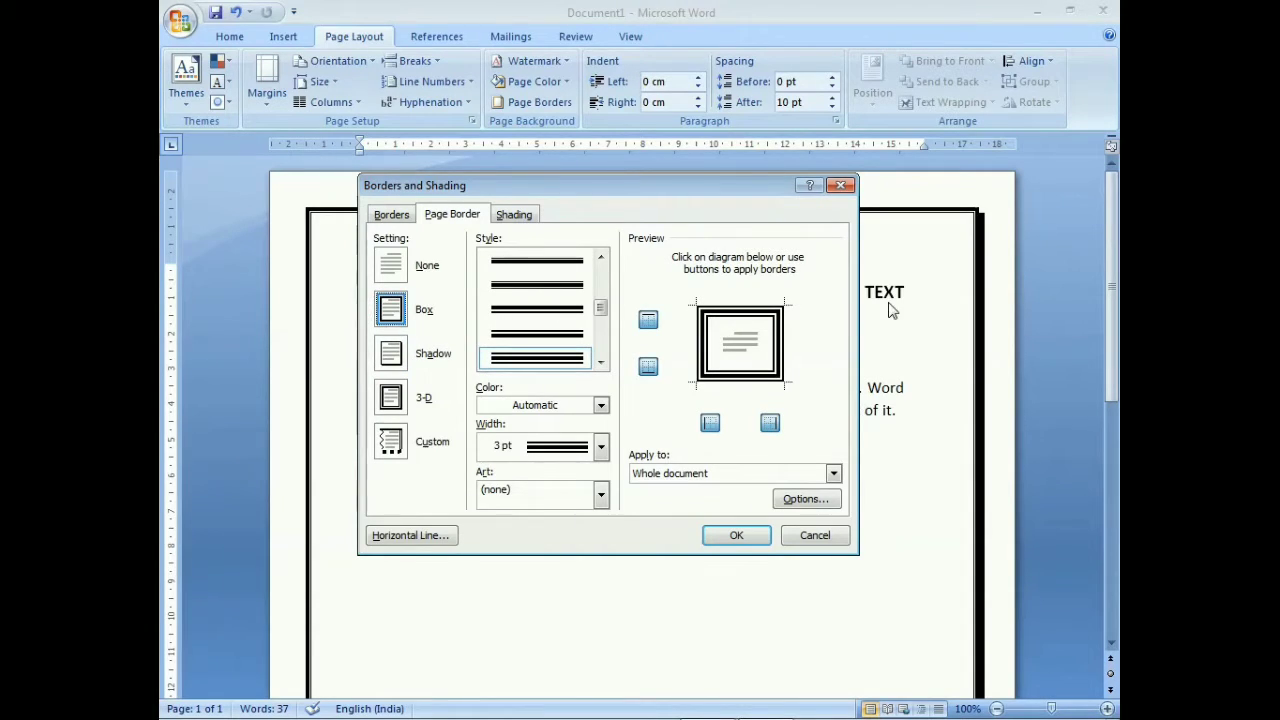
{"action": "left_click", "coordinate": [746, 538]}
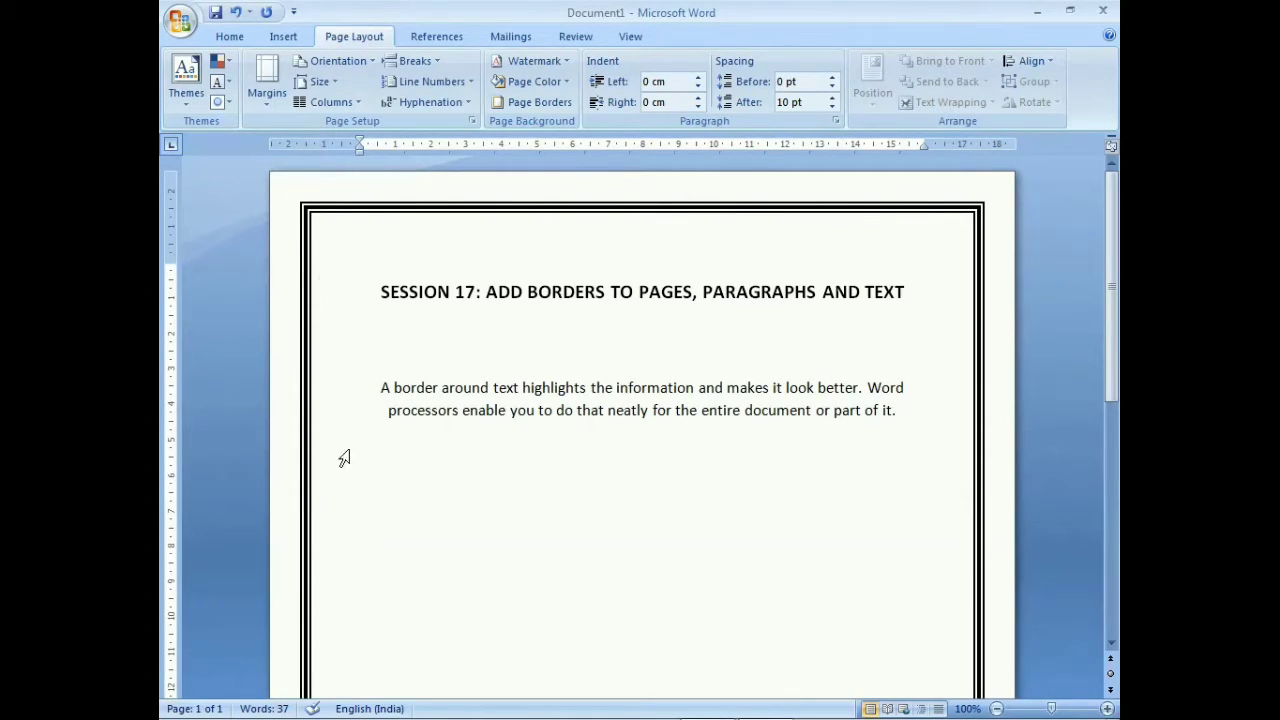
Step: Recolour the whole document's triple-line page border to the standard dark red
{"action": "left_click", "coordinate": [512, 103]}
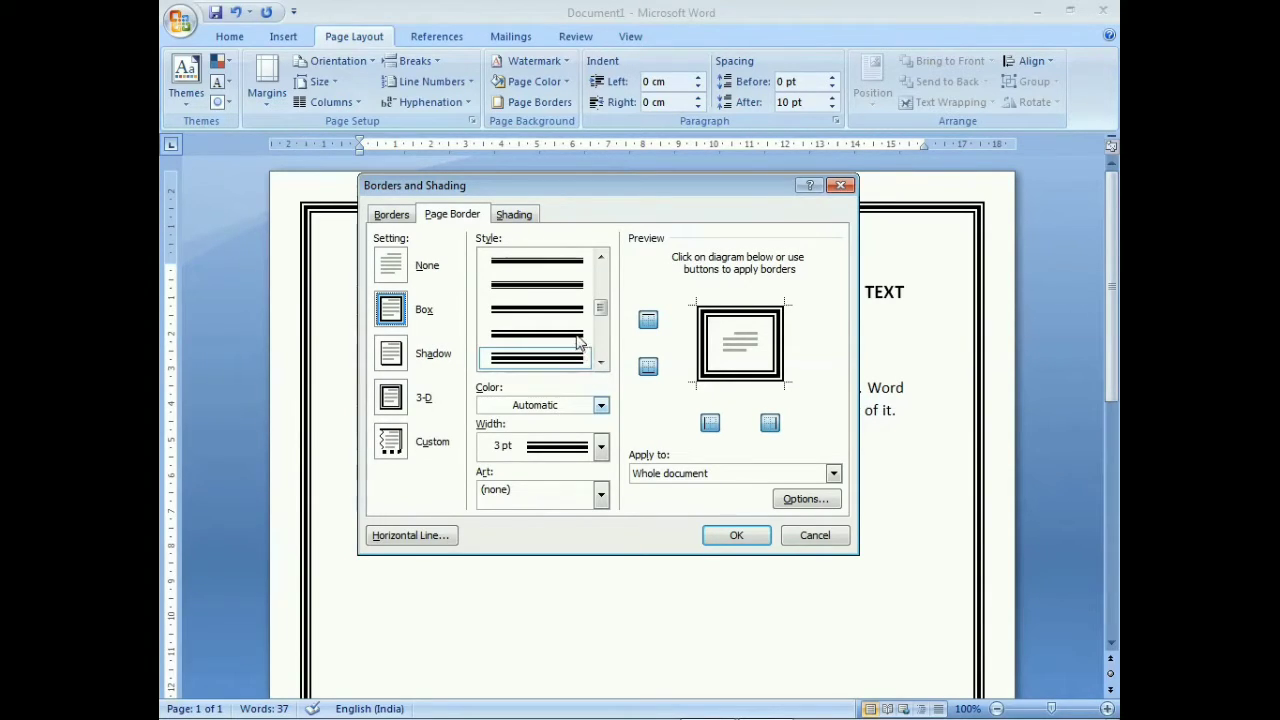
{"action": "left_click", "coordinate": [601, 406]}
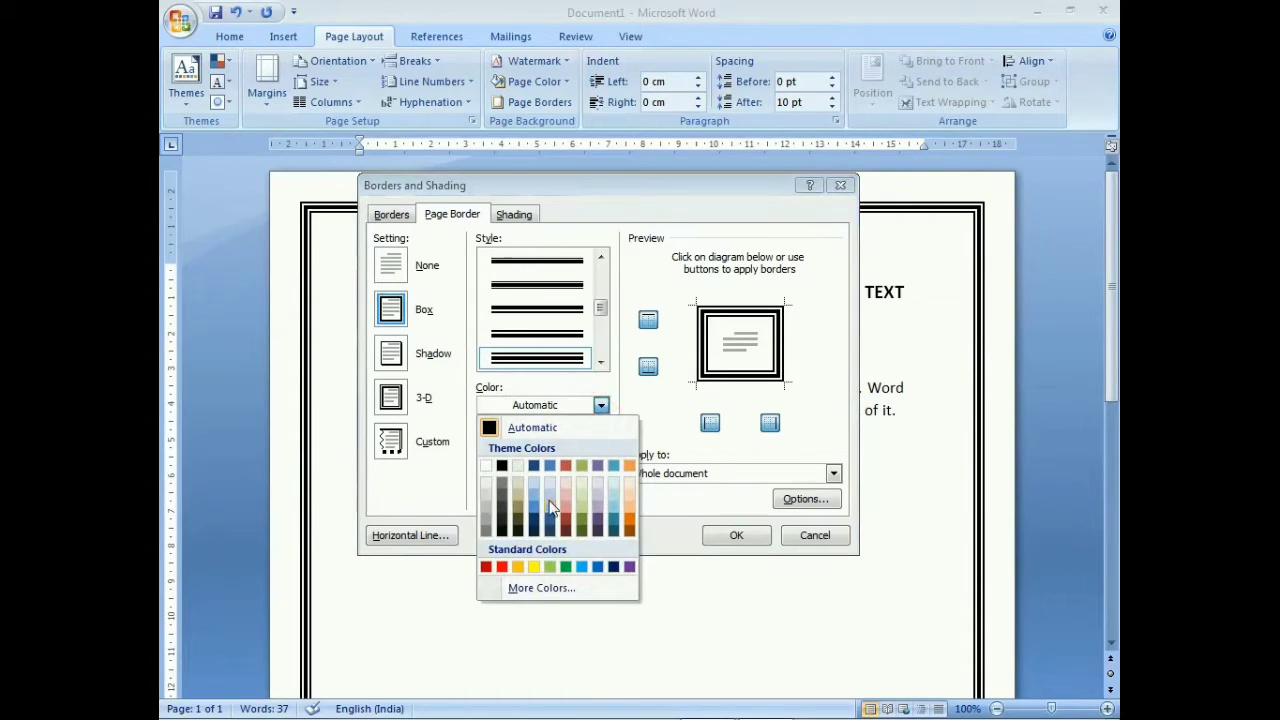
{"action": "left_click", "coordinate": [487, 568]}
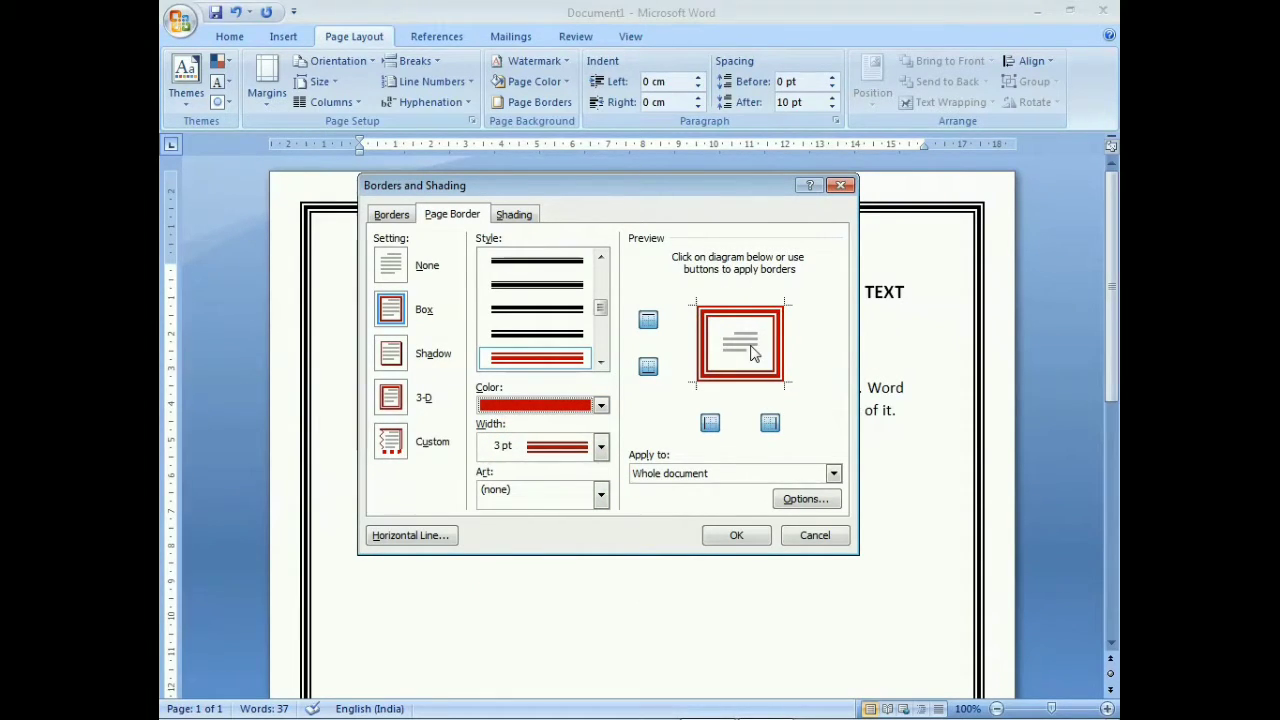
{"action": "left_click", "coordinate": [742, 537]}
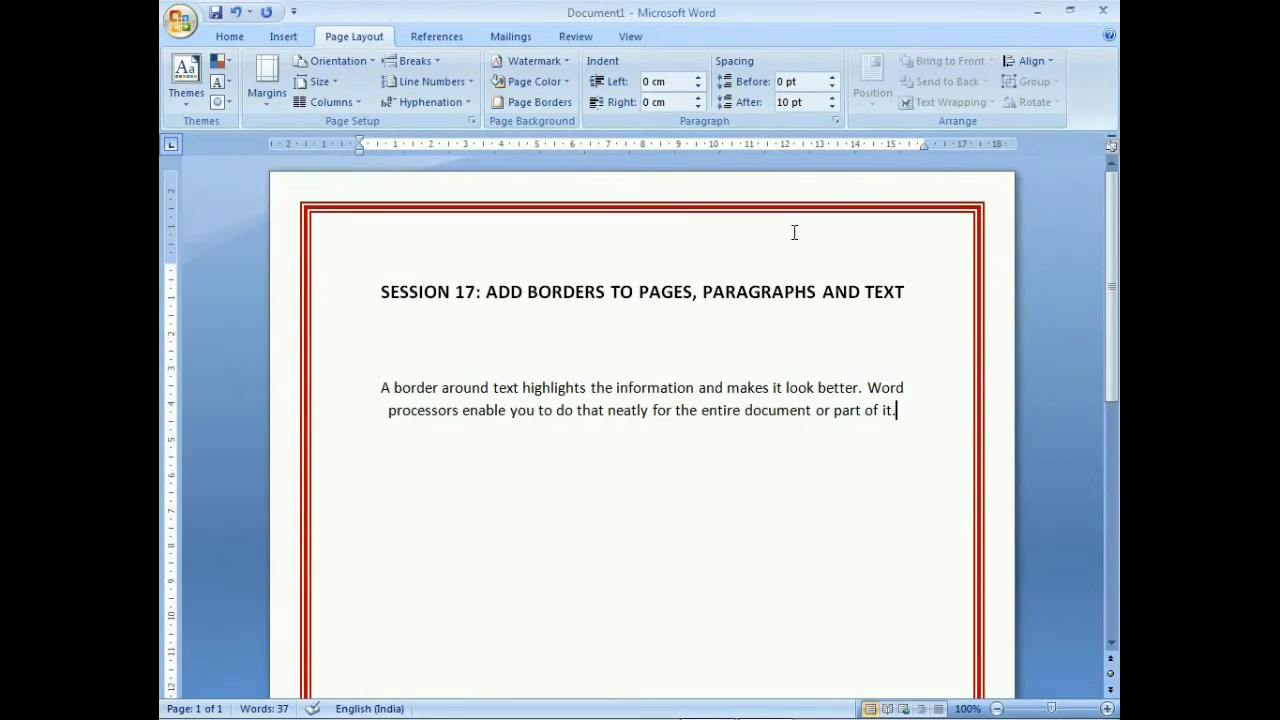
Step: Try a ¼ pt width for the page border and apply 4 ½ pt to the whole document
{"action": "left_click", "coordinate": [517, 104]}
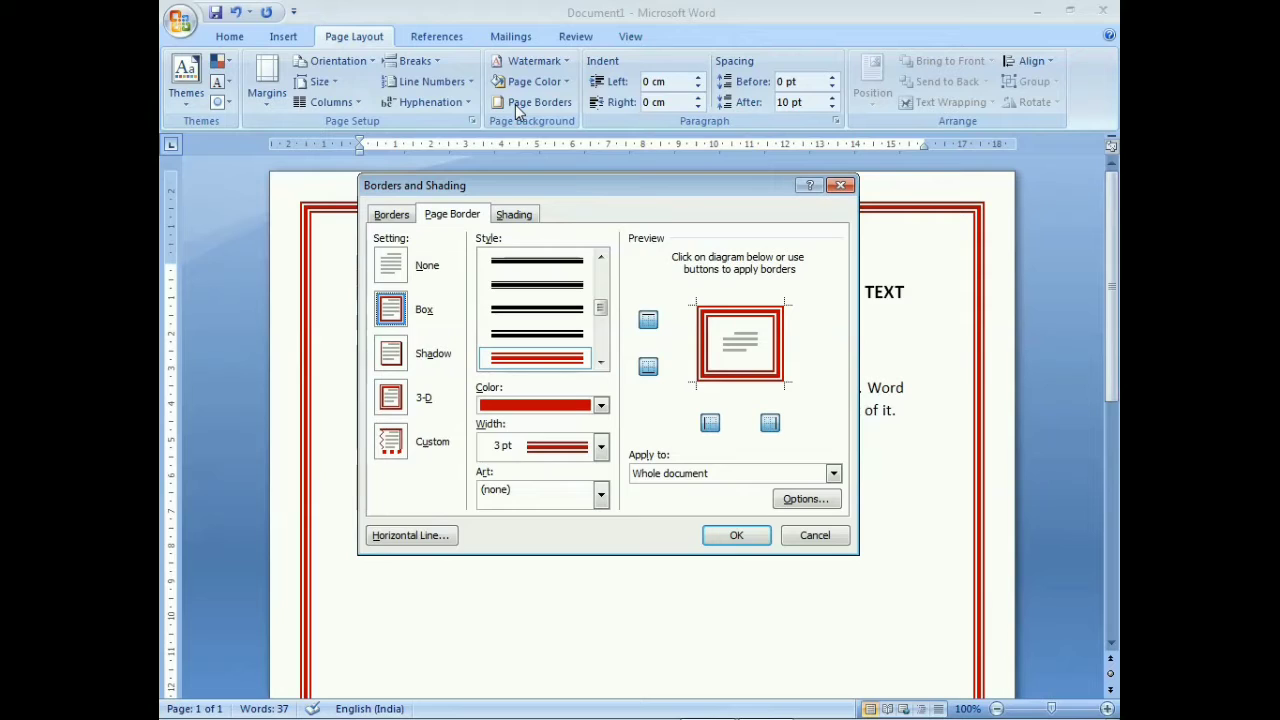
{"action": "left_click", "coordinate": [502, 447]}
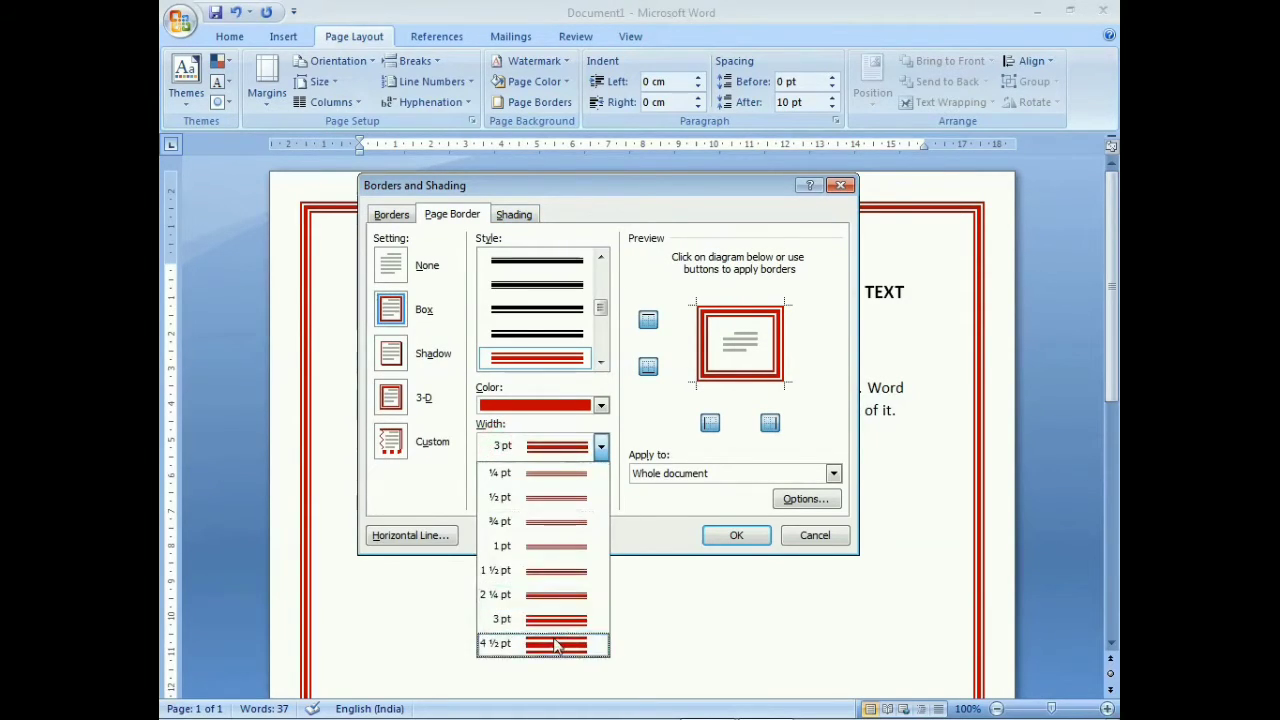
{"action": "left_click", "coordinate": [548, 473]}
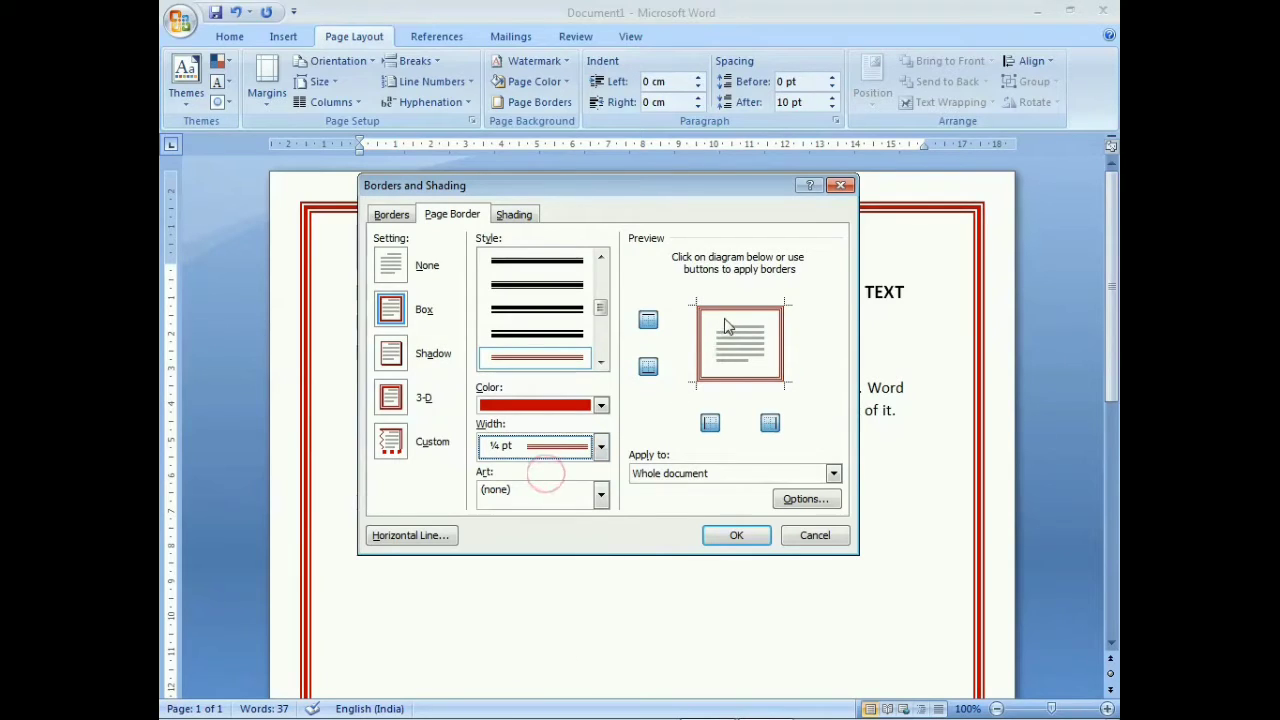
{"action": "left_click", "coordinate": [567, 452]}
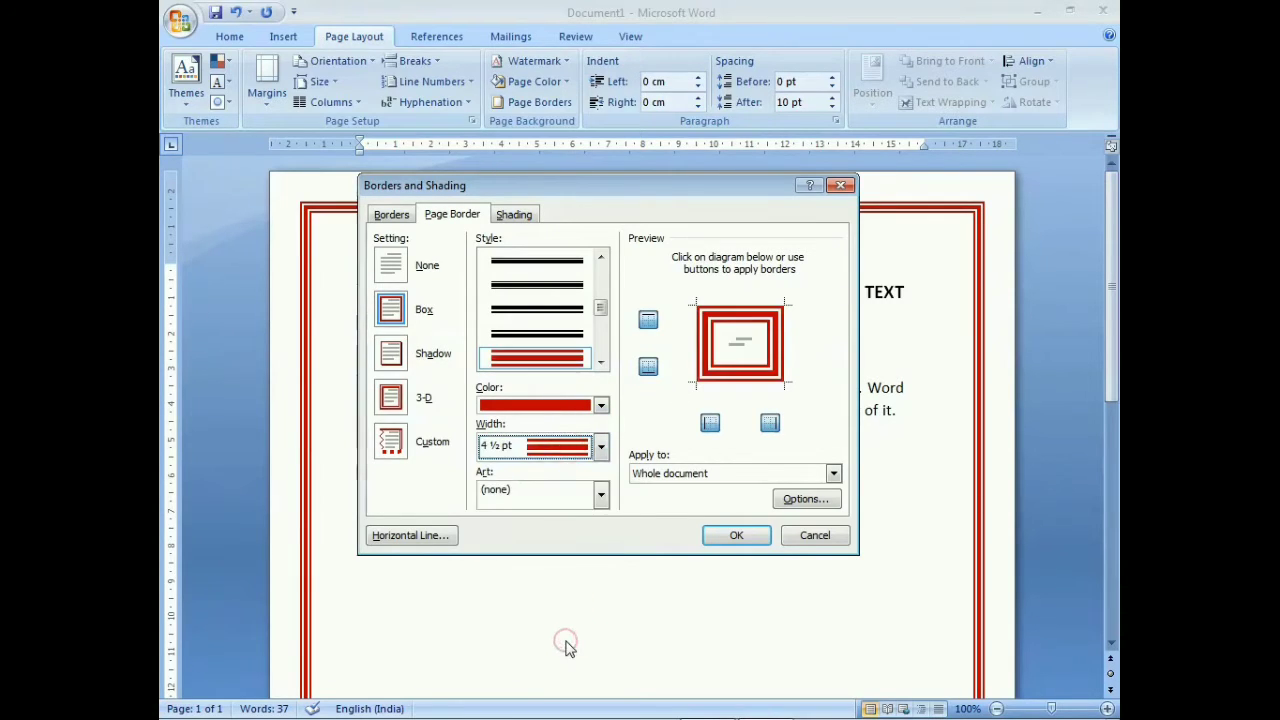
{"action": "left_click", "coordinate": [752, 540]}
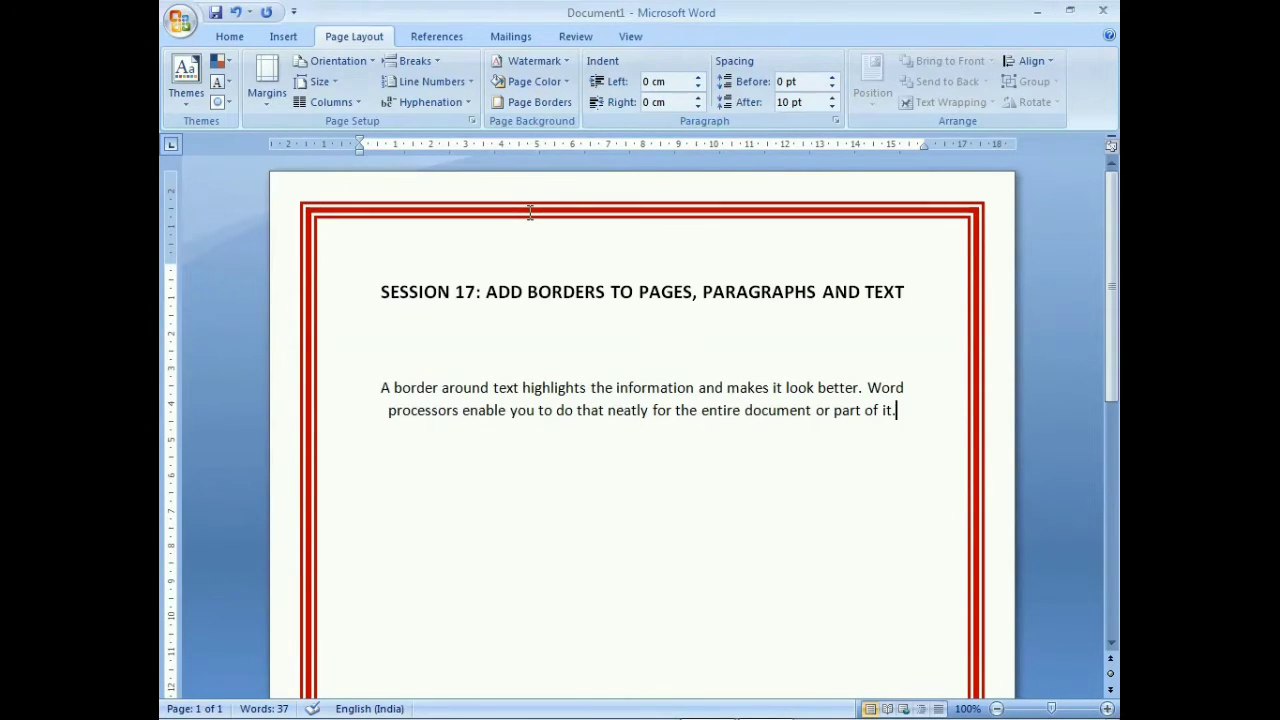
Step: Try several art designs for the page border, including yellow-and-black radiation symbols, purple butterflies and dark blue birds
{"action": "left_click", "coordinate": [530, 103]}
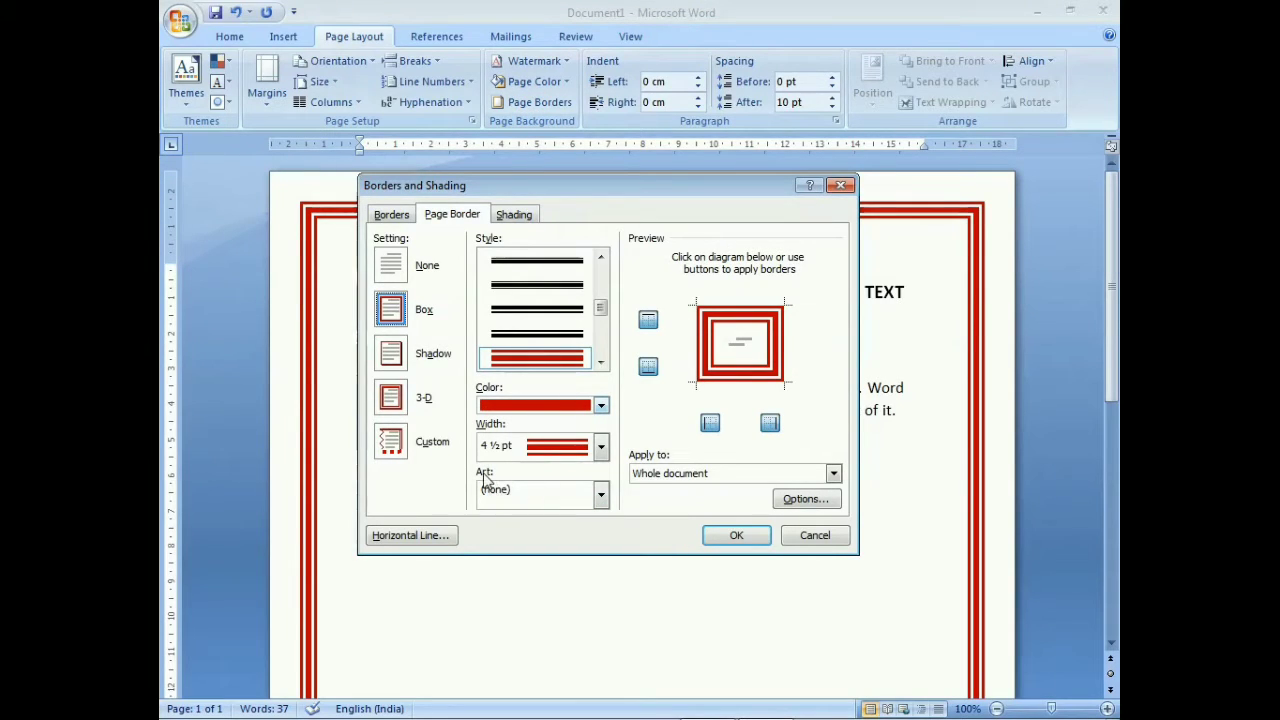
{"action": "left_click", "coordinate": [601, 497]}
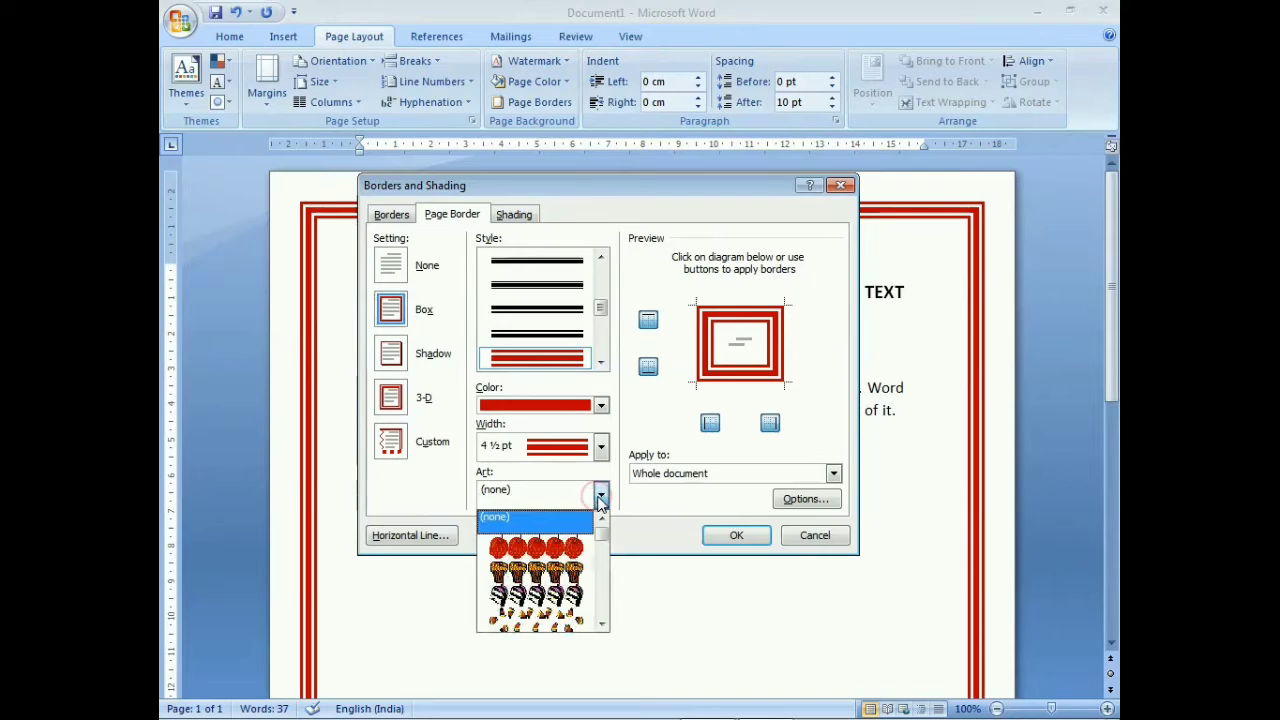
{"action": "left_click_drag", "start_coordinate": [605, 534], "coordinate": [604, 556]}
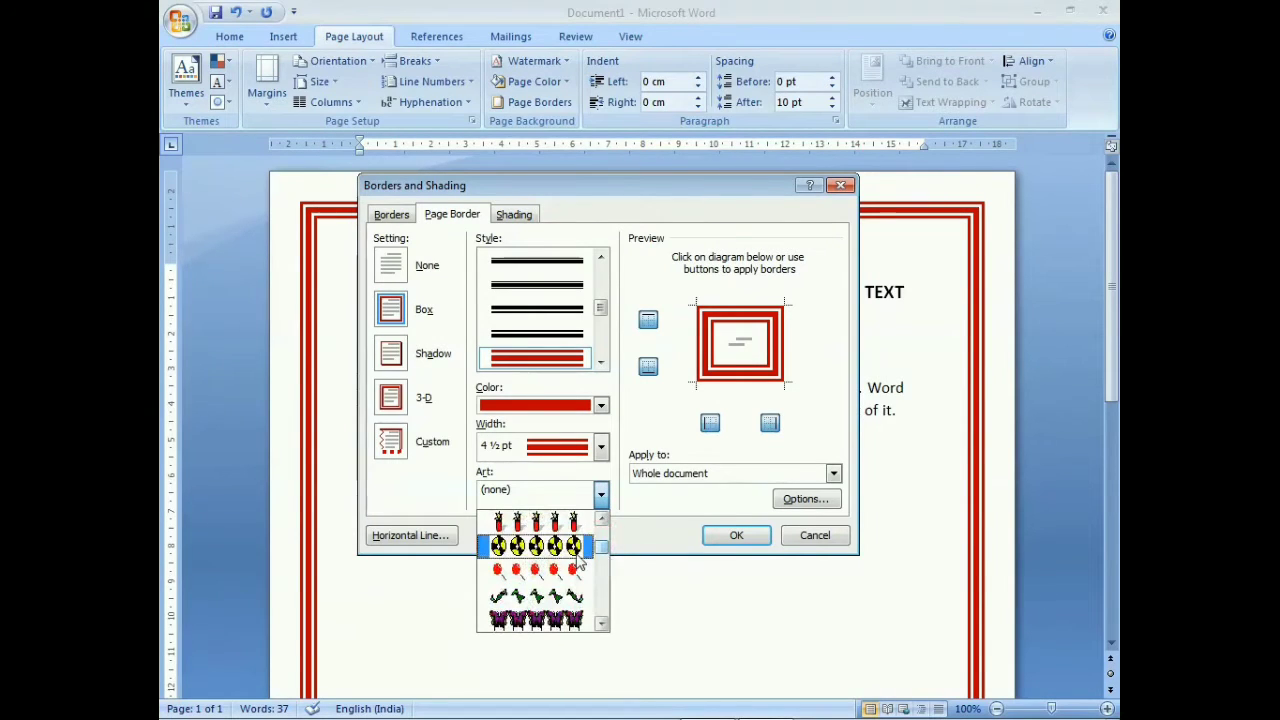
{"action": "left_click", "coordinate": [558, 560]}
{"action": "left_click", "coordinate": [601, 494]}
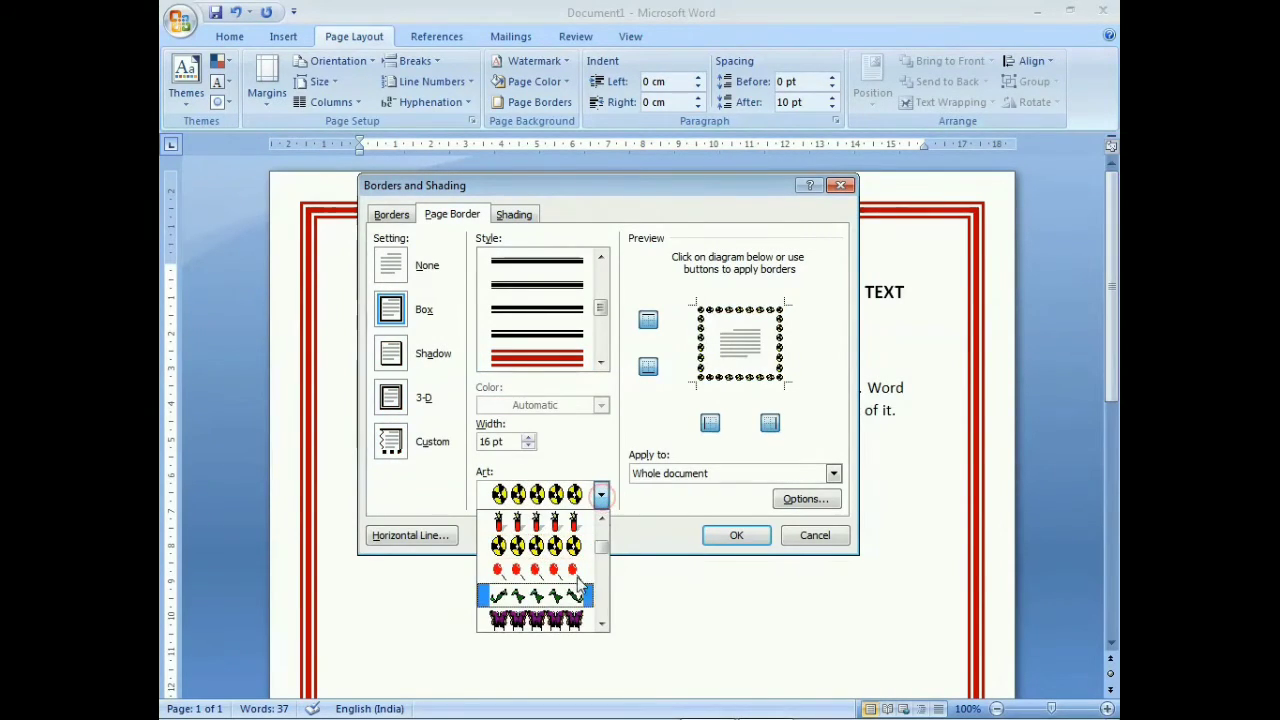
{"action": "left_click", "coordinate": [556, 620]}
{"action": "left_click", "coordinate": [601, 494]}
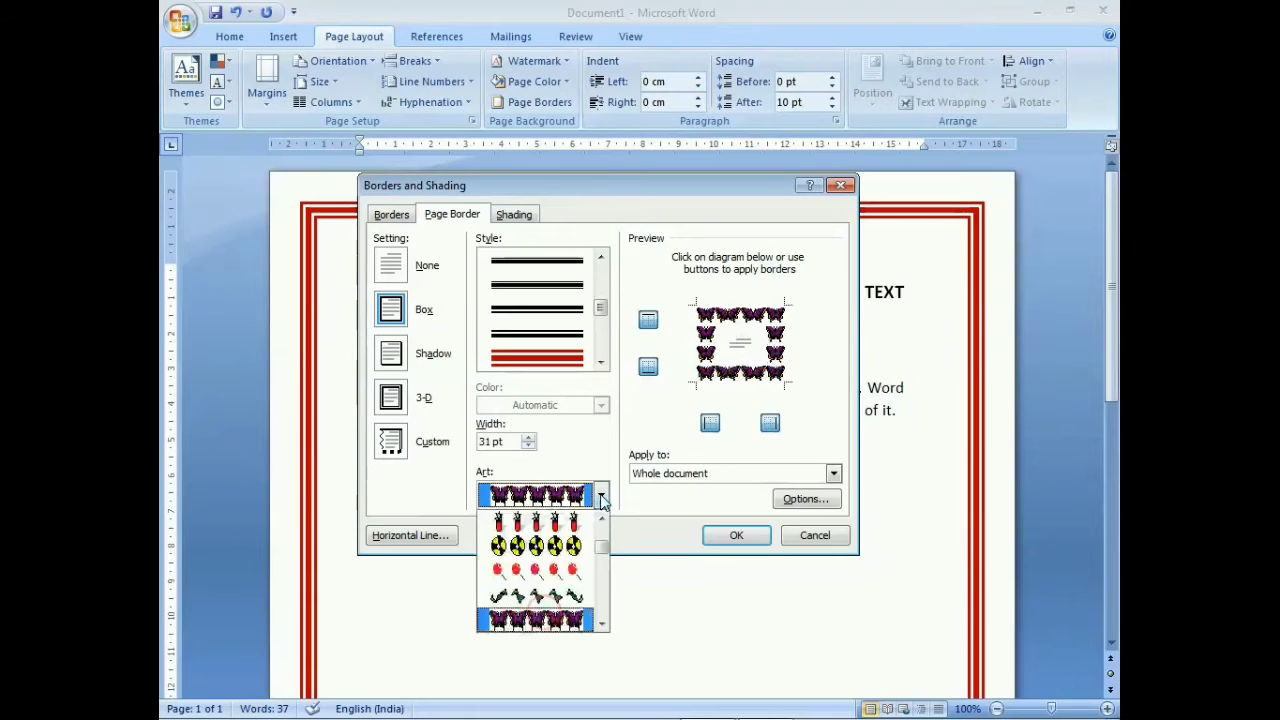
{"action": "left_click", "coordinate": [545, 548]}
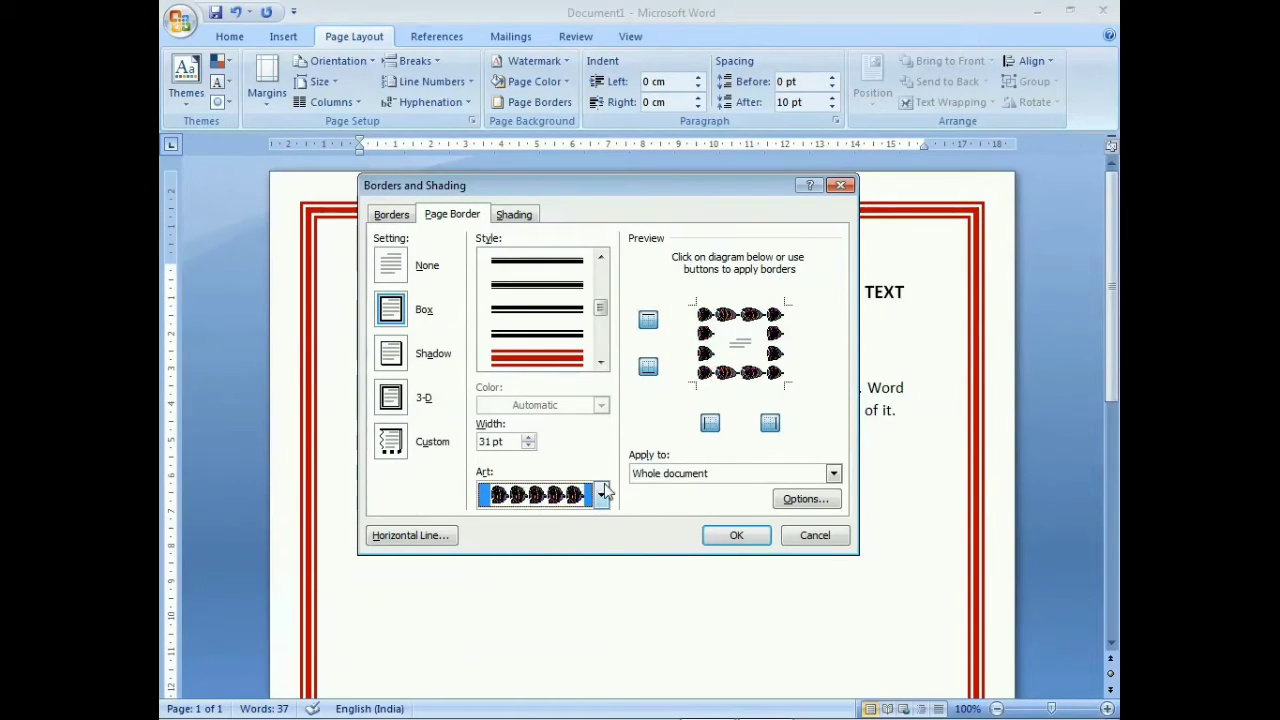
{"action": "left_click", "coordinate": [601, 494]}
{"action": "scroll", "coordinate": [583, 540], "scroll_direction": "down", "scroll_amount": 2}
{"action": "left_click", "coordinate": [571, 523]}
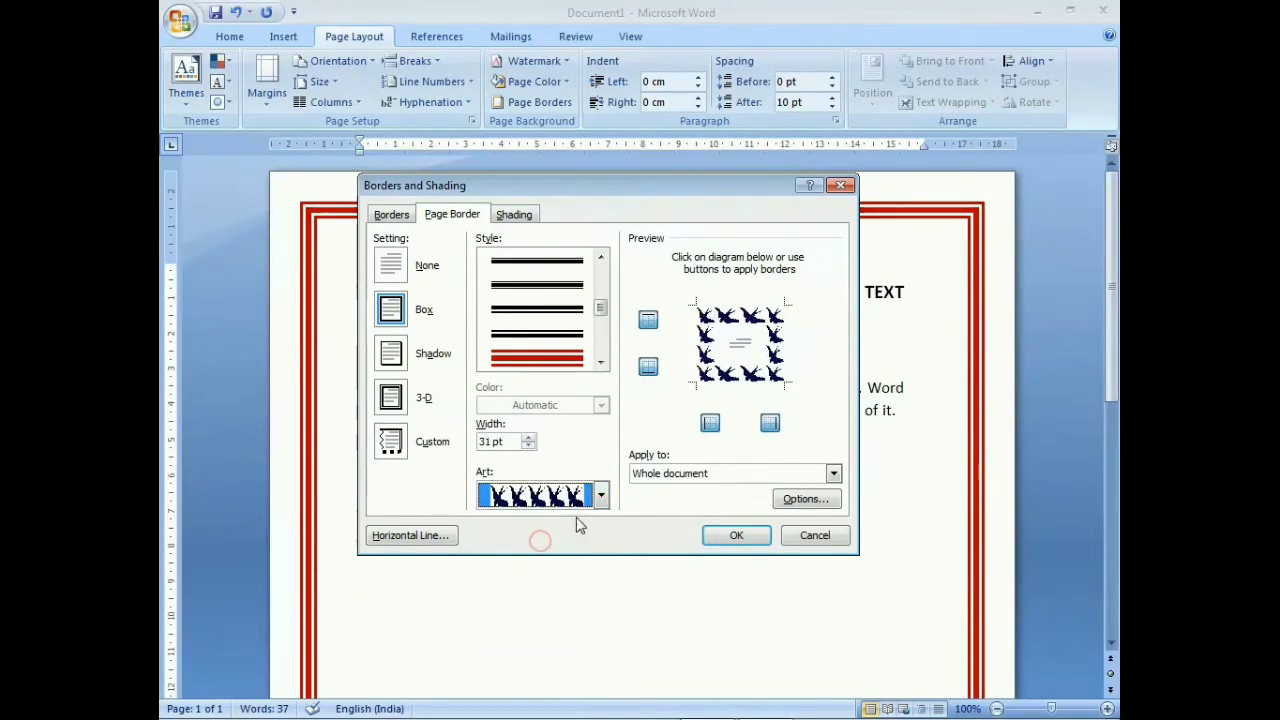
Step: Apply the red flower art at 19 pt width as the whole document's page border and check it around the page
{"action": "left_click", "coordinate": [602, 496]}
{"action": "scroll", "coordinate": [560, 560], "scroll_direction": "down", "scroll_amount": 2}
{"action": "left_click", "coordinate": [555, 569]}
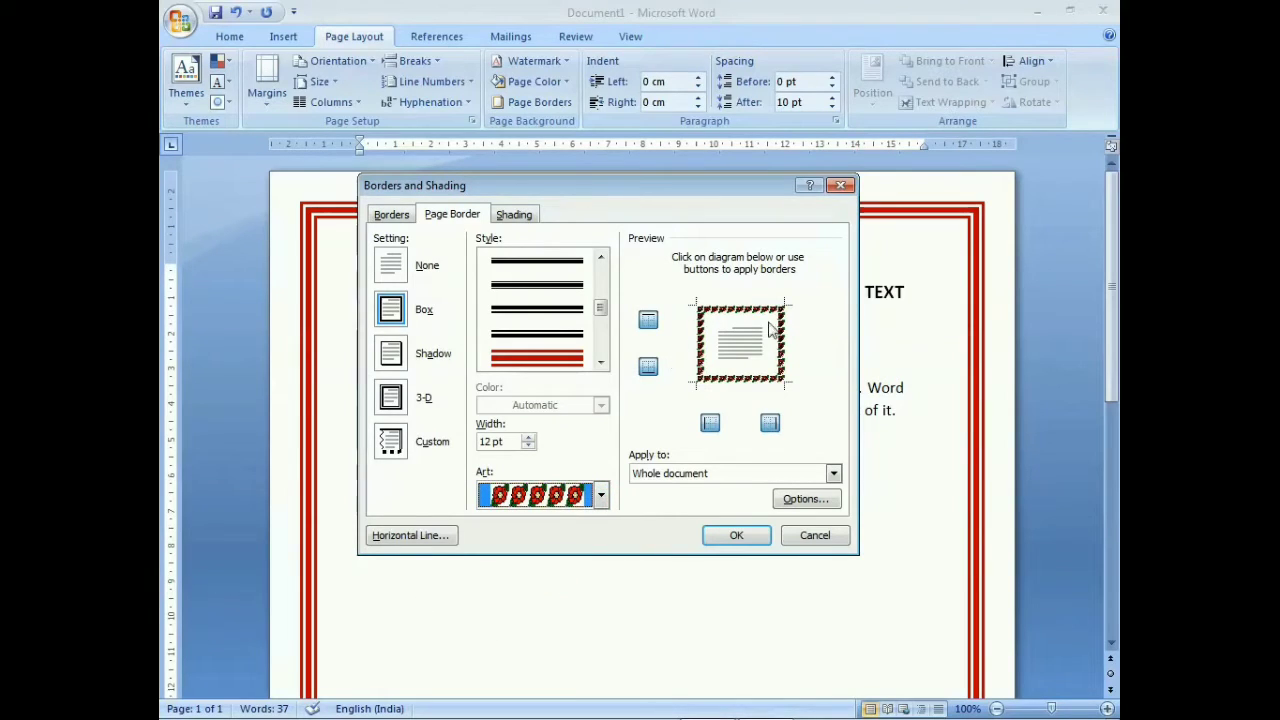
{"action": "left_click", "coordinate": [528, 437]}
{"action": "left_click", "coordinate": [528, 437]}
{"action": "left_click", "coordinate": [528, 437]}
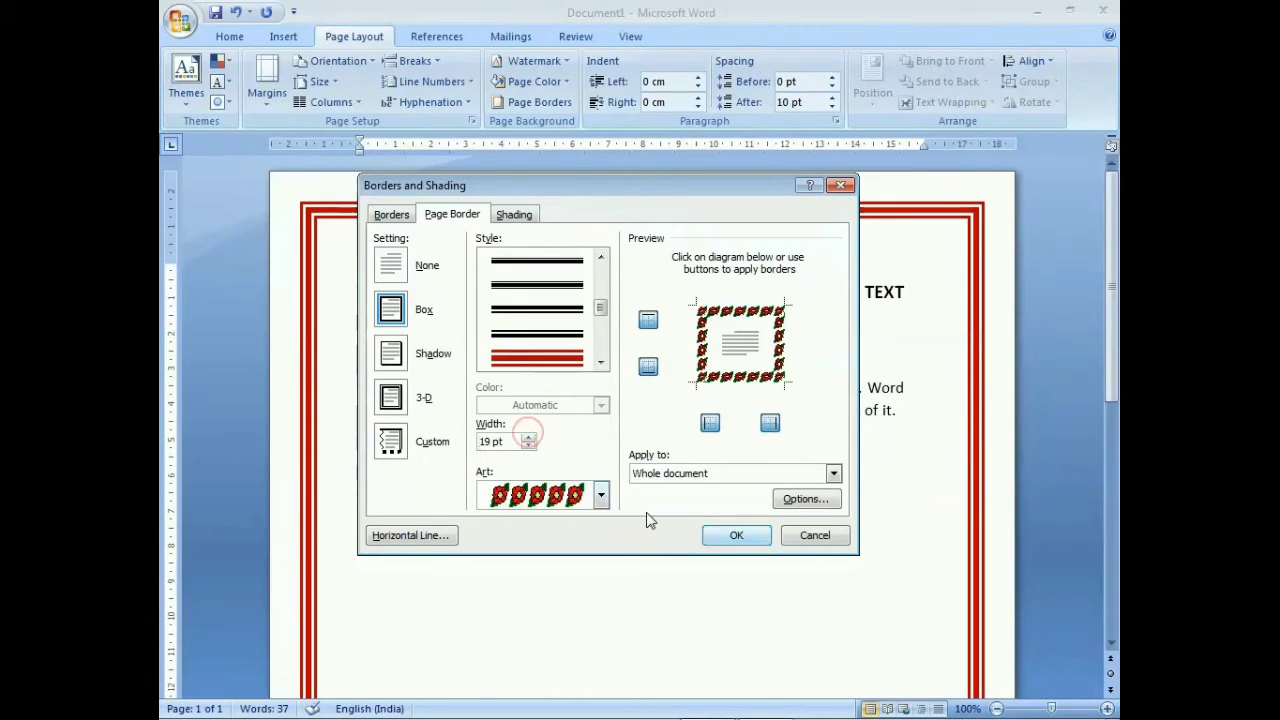
{"action": "left_click", "coordinate": [737, 535]}
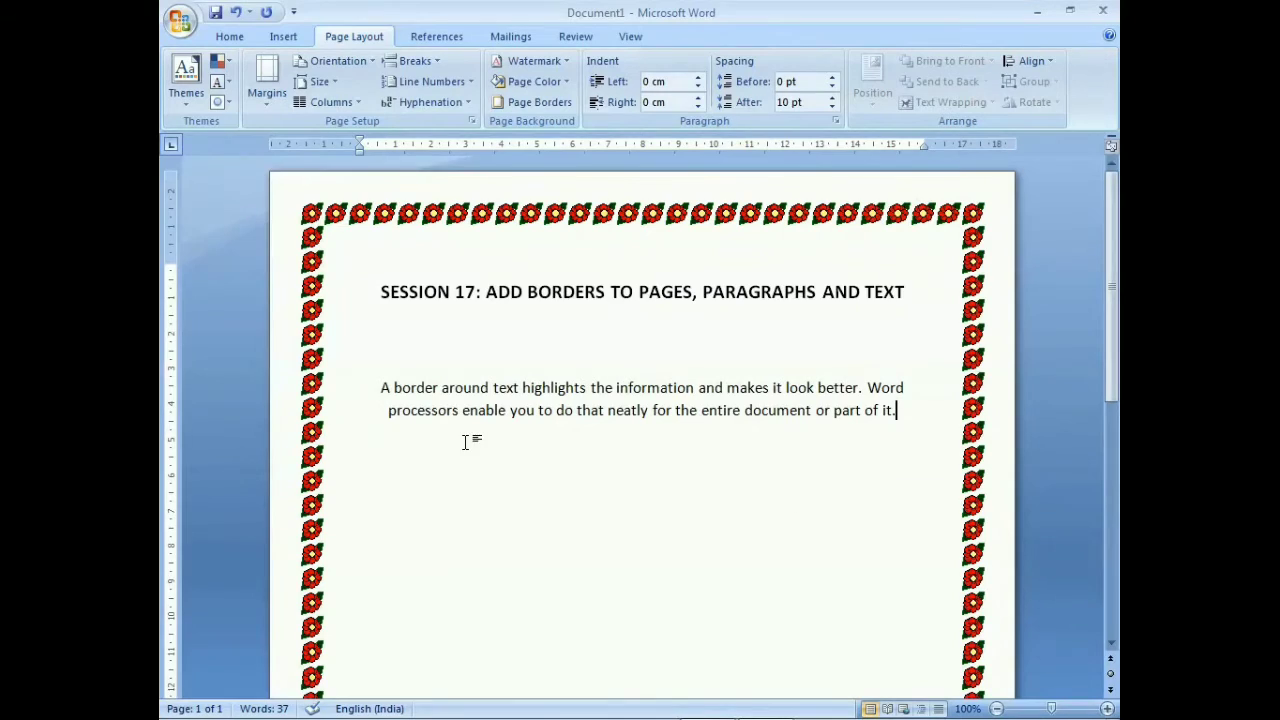
{"action": "scroll", "coordinate": [294, 337], "scroll_direction": "down", "scroll_amount": 10}
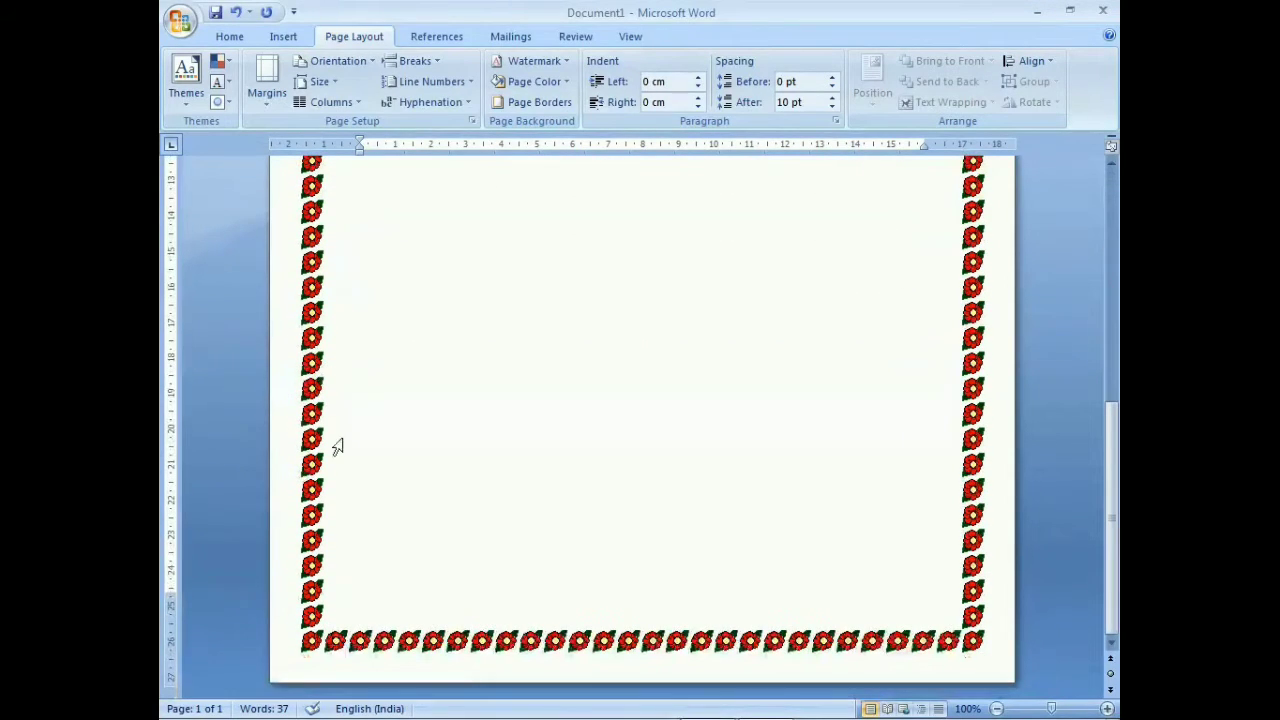
{"action": "scroll", "coordinate": [320, 420], "scroll_direction": "up", "scroll_amount": 10}
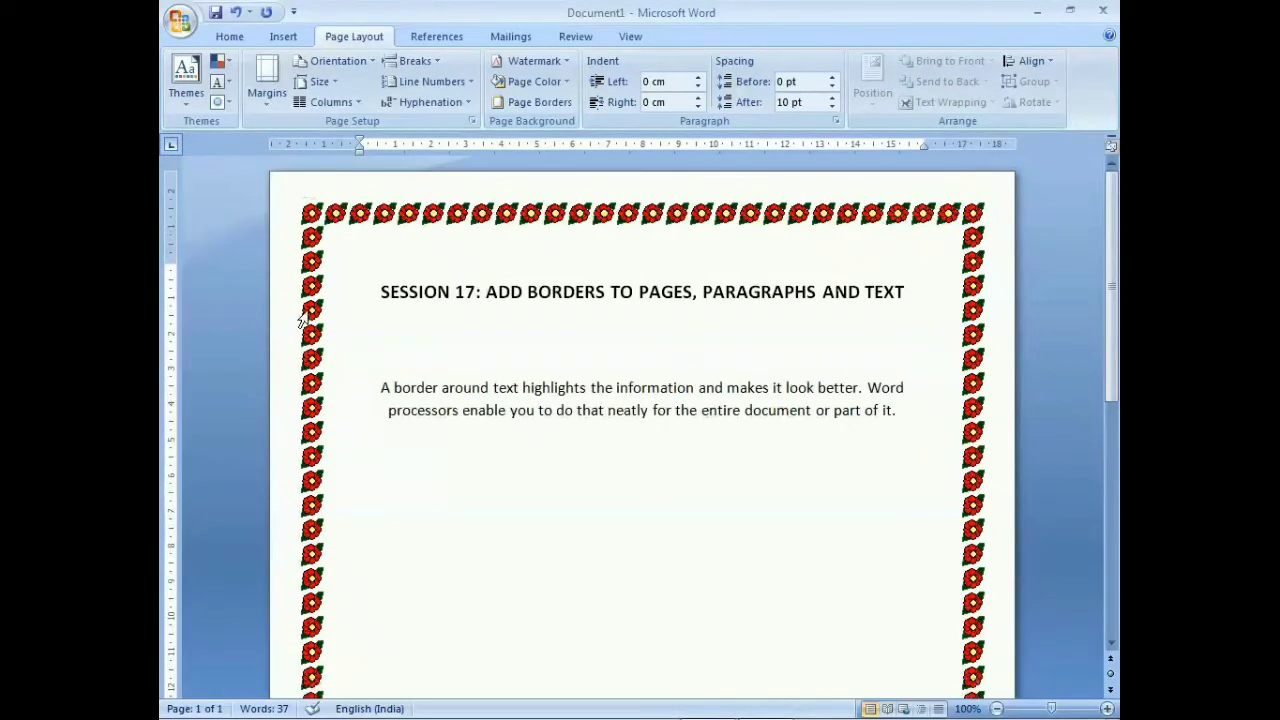
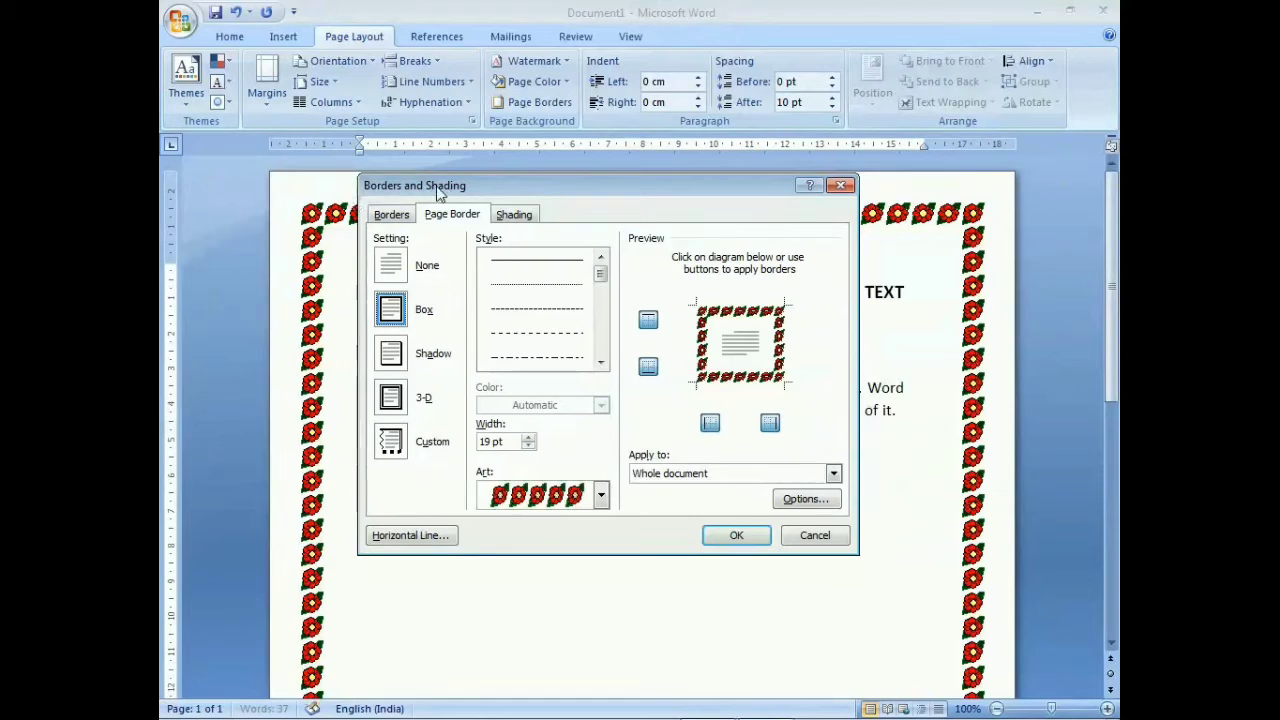
Step: Apply a Box border with a ½ pt double line to the empty paragraph below the body text
{"action": "left_click", "coordinate": [391, 215]}
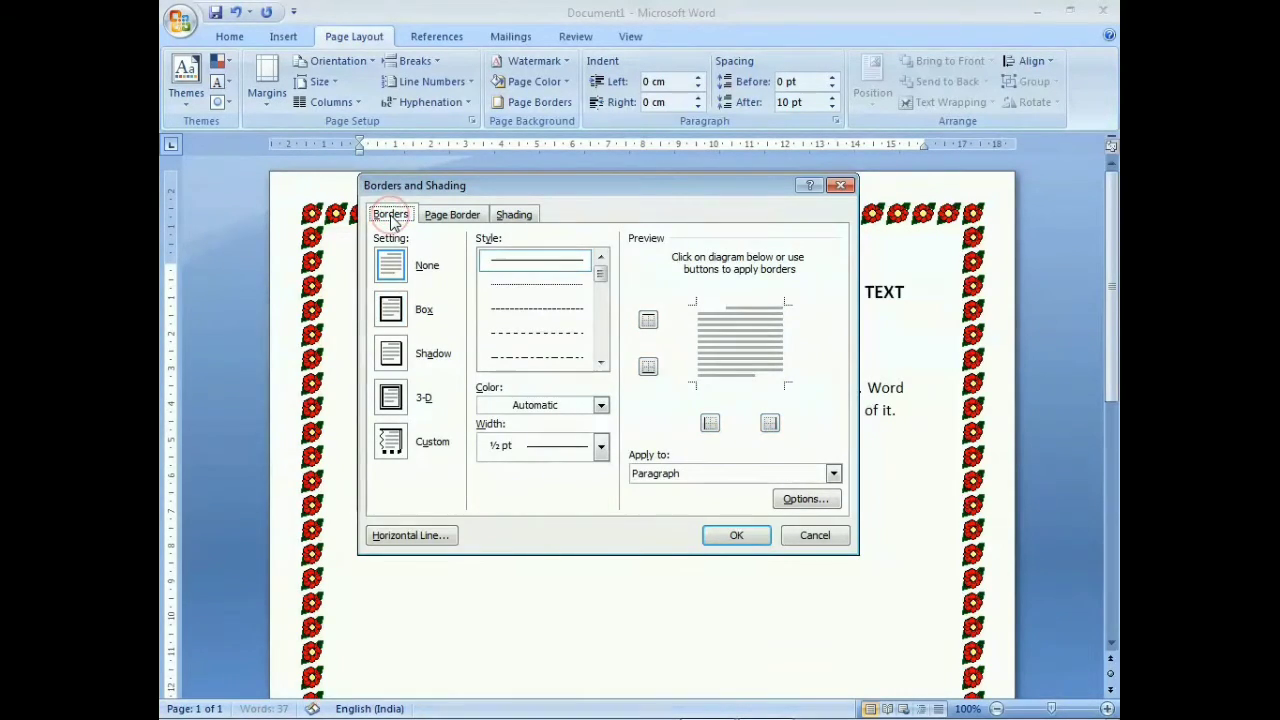
{"action": "left_click", "coordinate": [390, 312]}
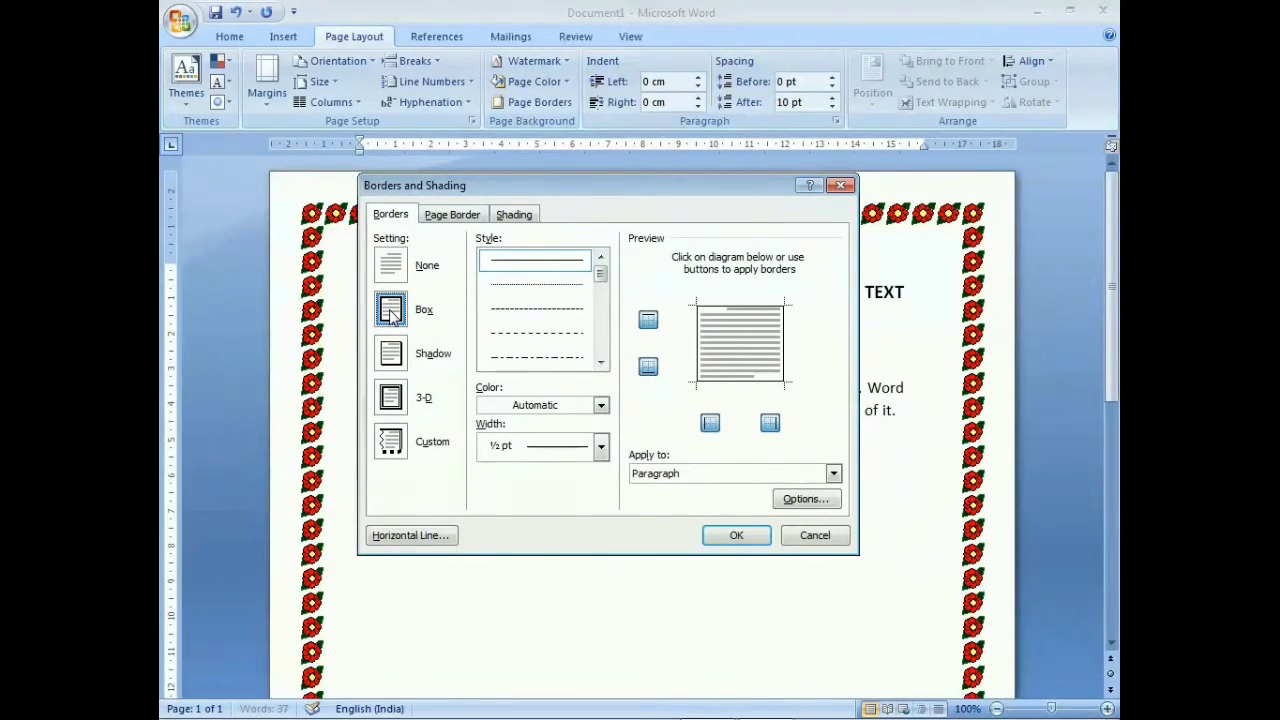
{"action": "left_click", "coordinate": [600, 362]}
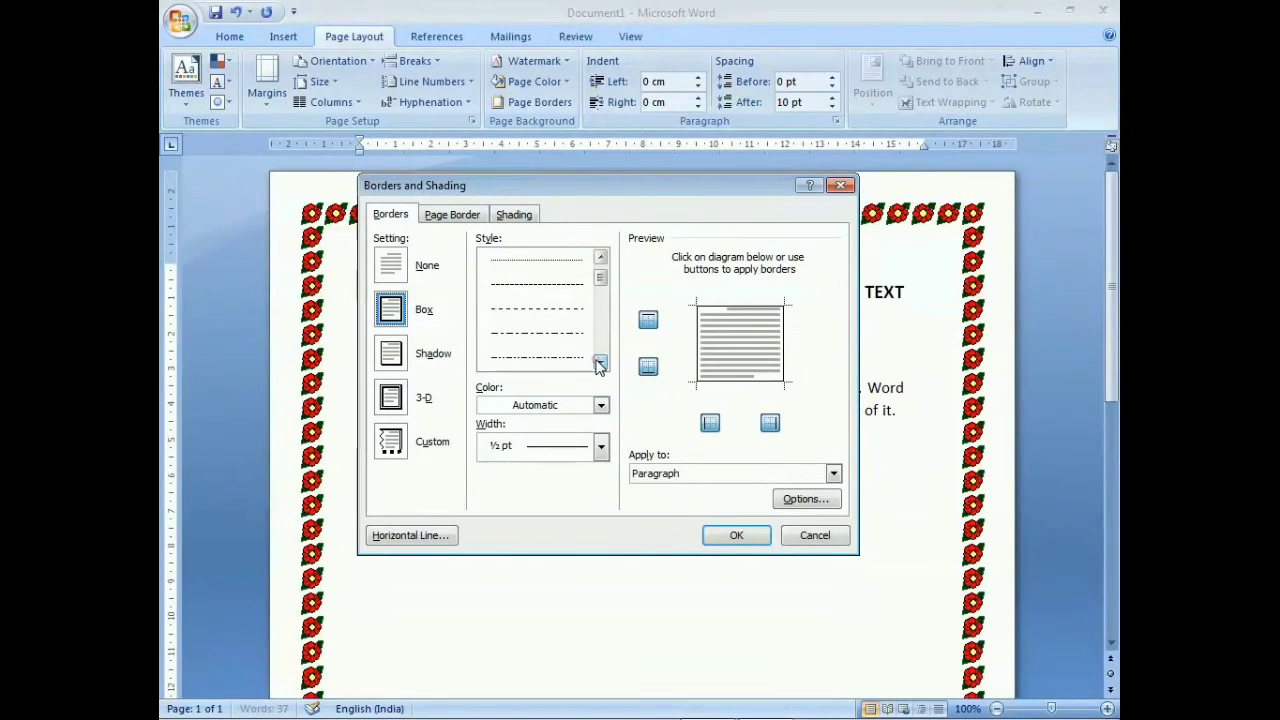
{"action": "left_click", "coordinate": [600, 364]}
{"action": "left_click", "coordinate": [581, 337]}
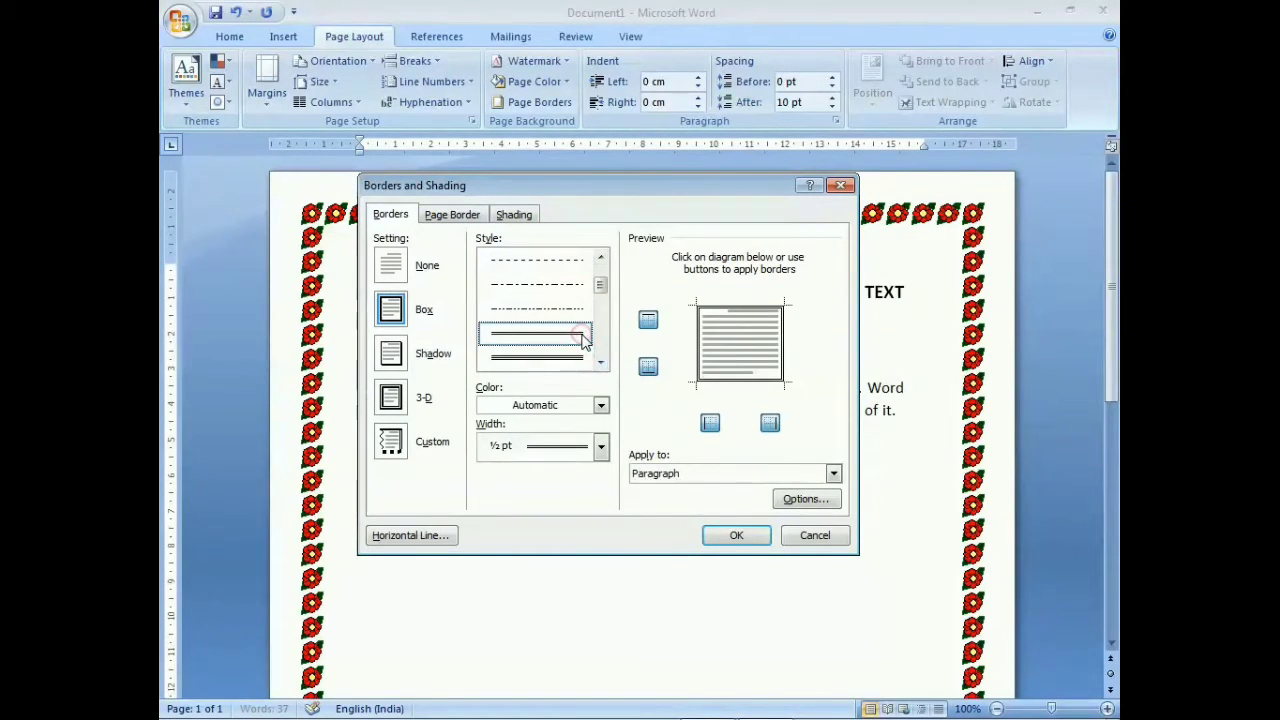
{"action": "left_click", "coordinate": [738, 535]}
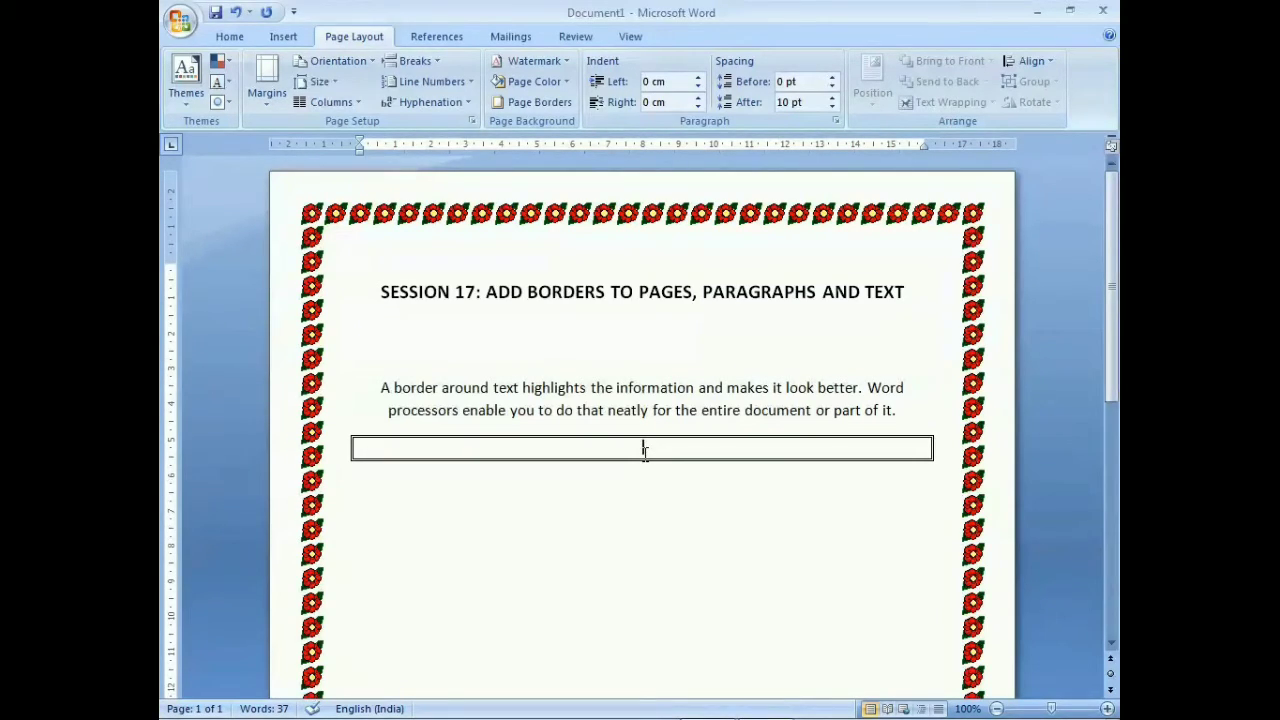
Step: Enter "A border around text highlights the information and make it look better." in the double-line bordered paragraph
{"action": "type", "text": "A border aroun"}
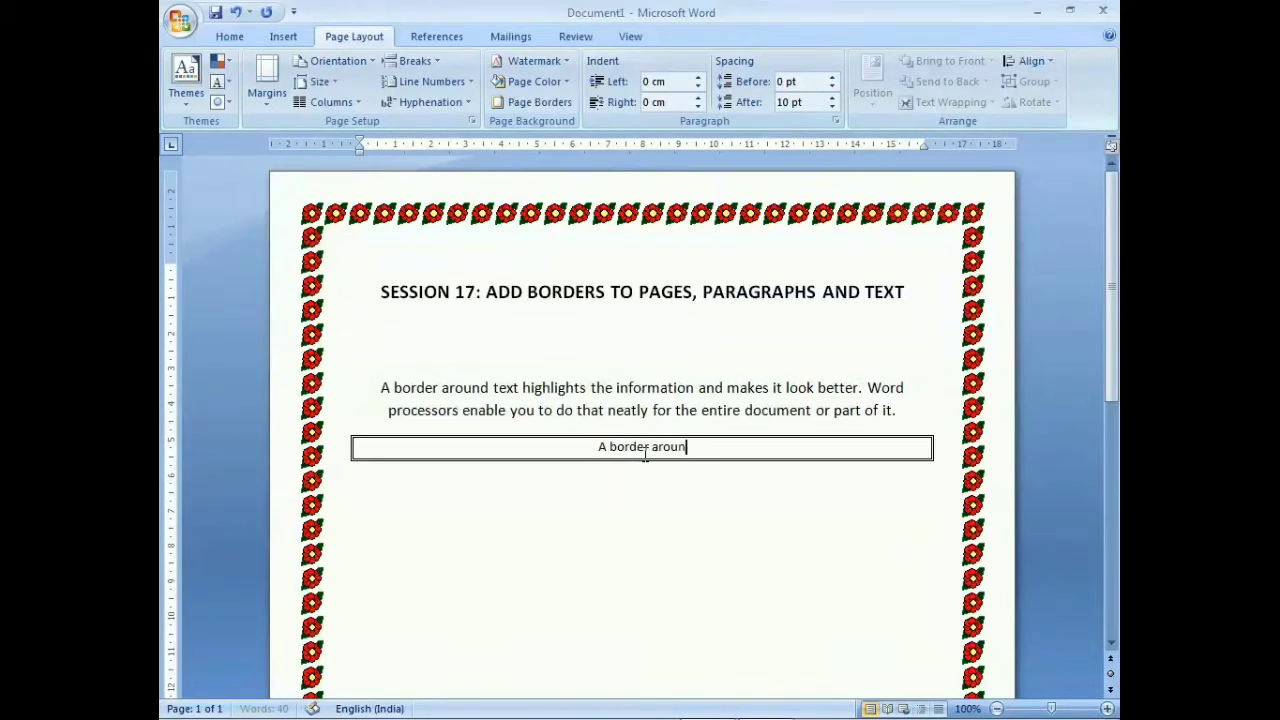
{"action": "type", "text": "d text"}
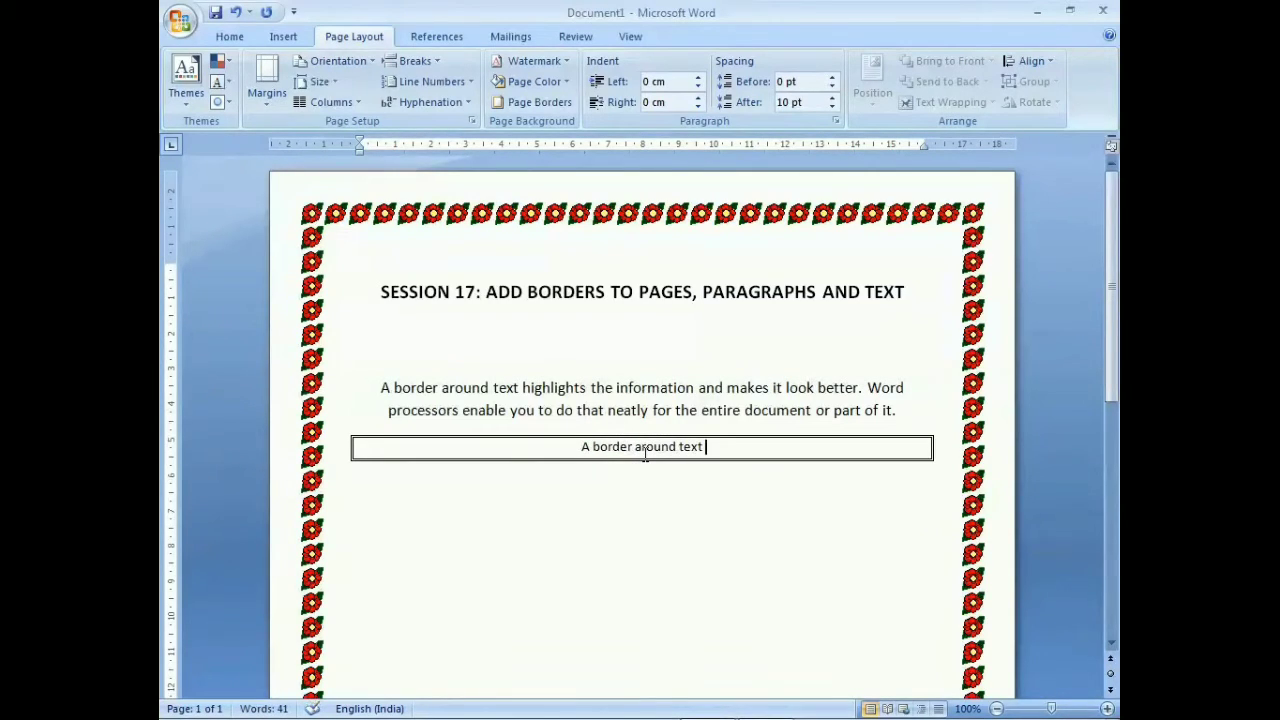
{"action": "type", "text": " highl"}
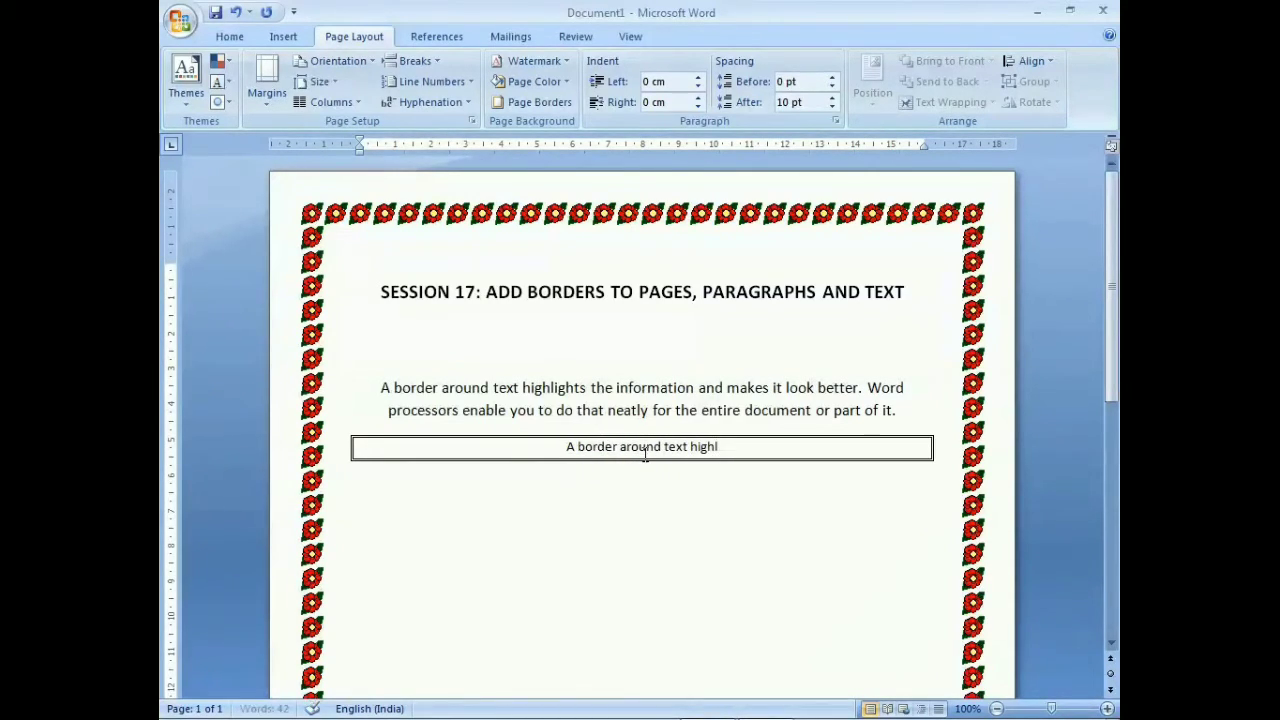
{"action": "type", "text": "ights the inf"}
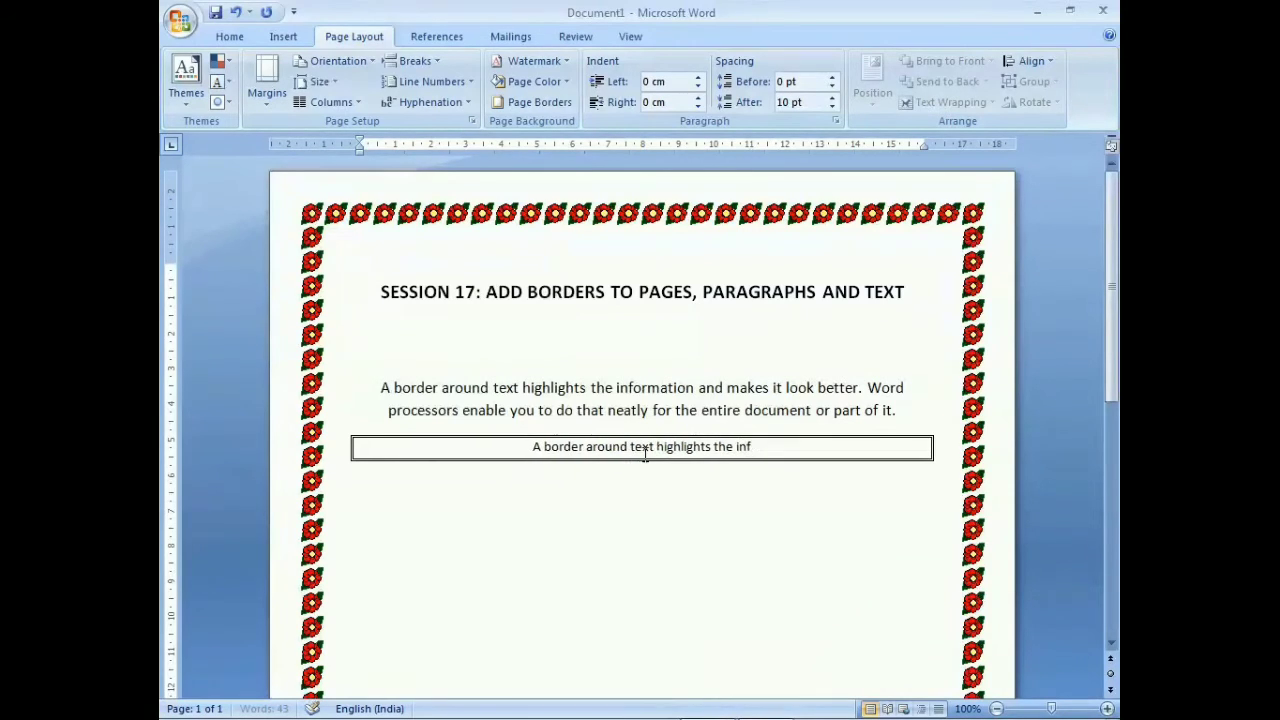
{"action": "type", "text": "ormation"}
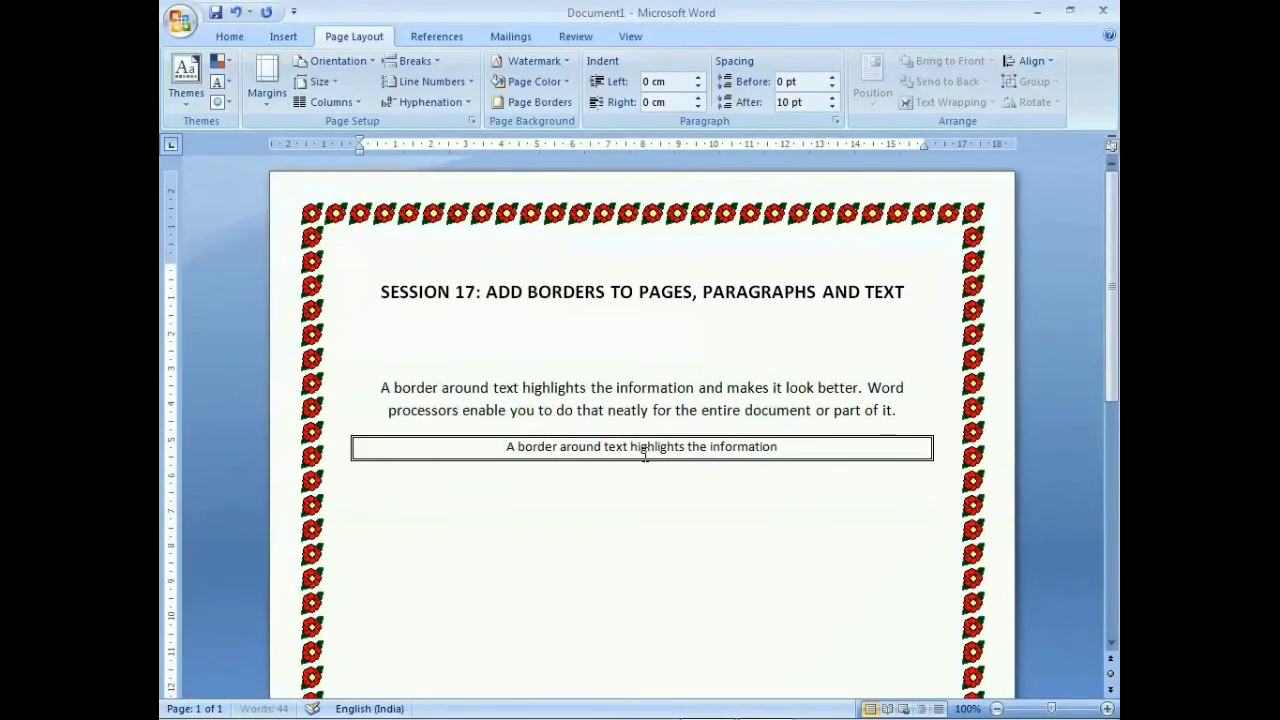
{"action": "type", "text": " and"}
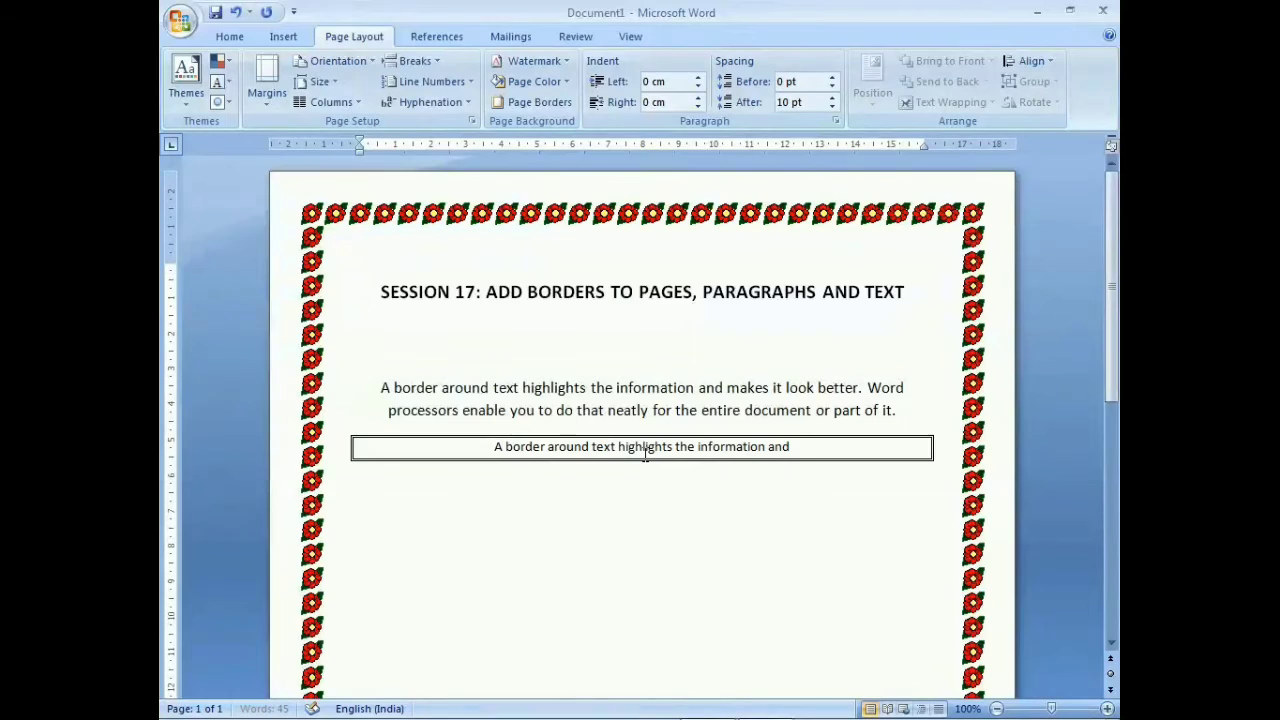
{"action": "type", "text": " make"}
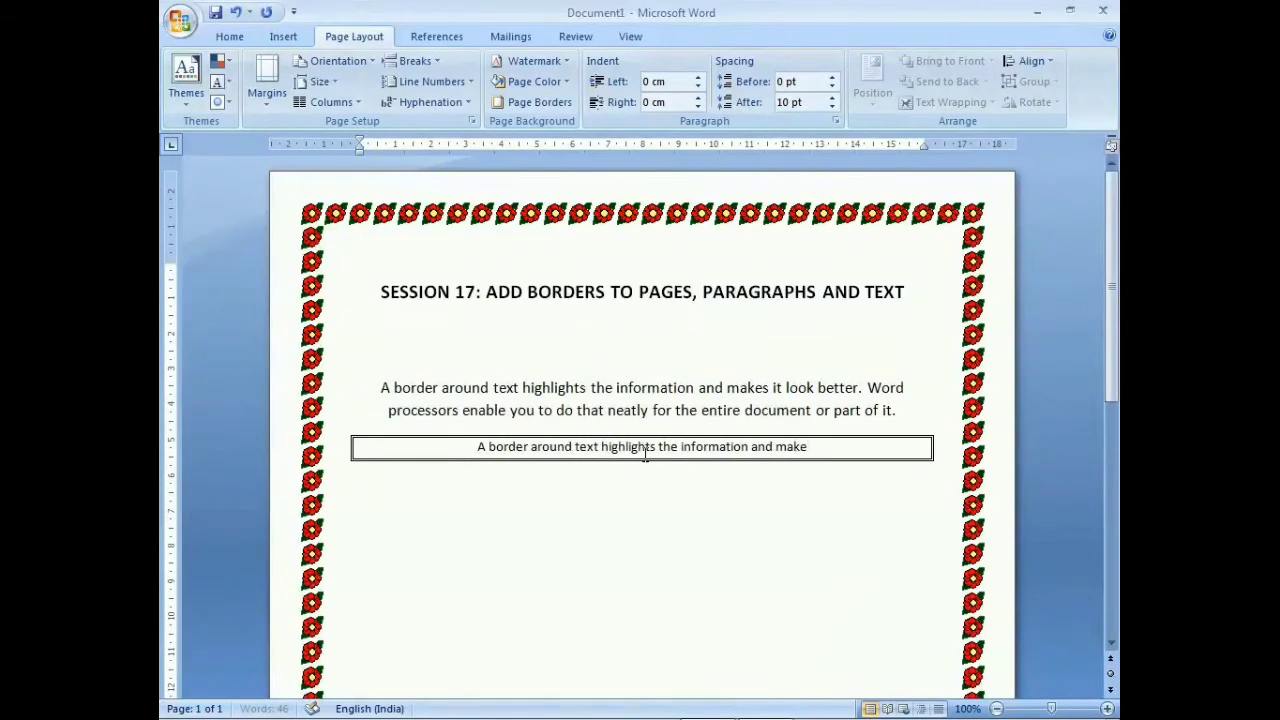
{"action": "type", "text": " it look"}
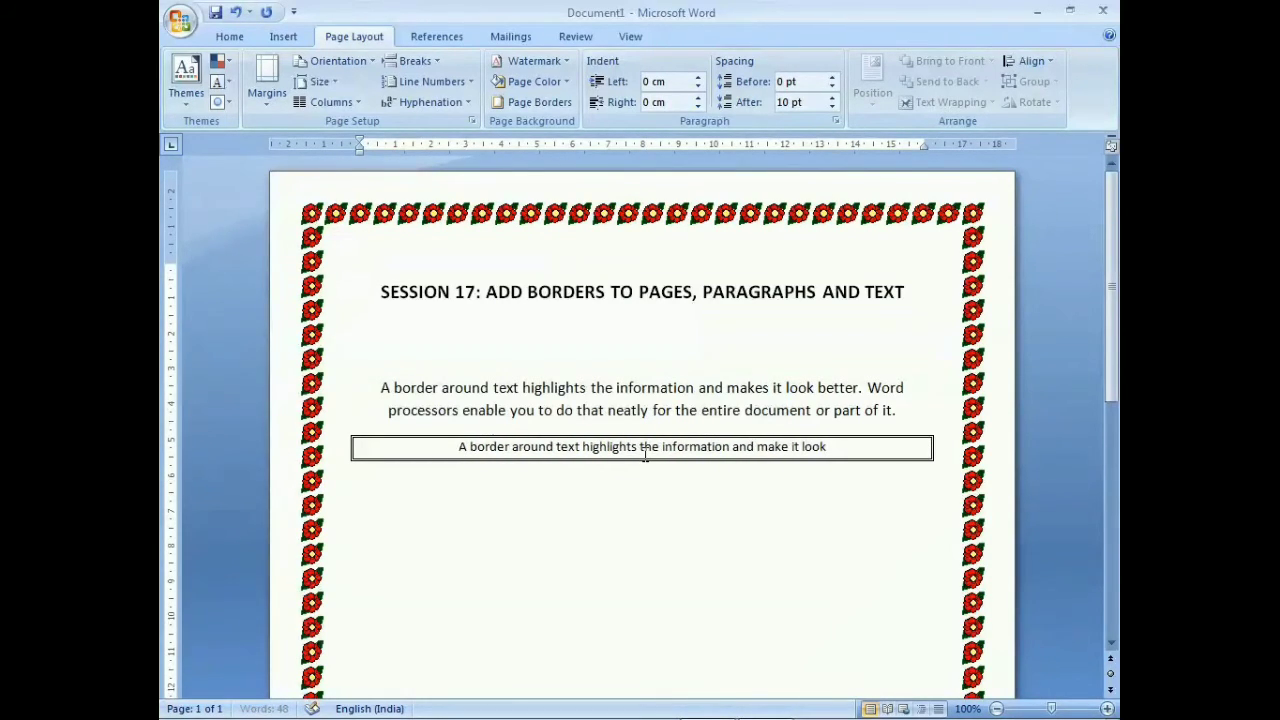
{"action": "type", "text": " better"}
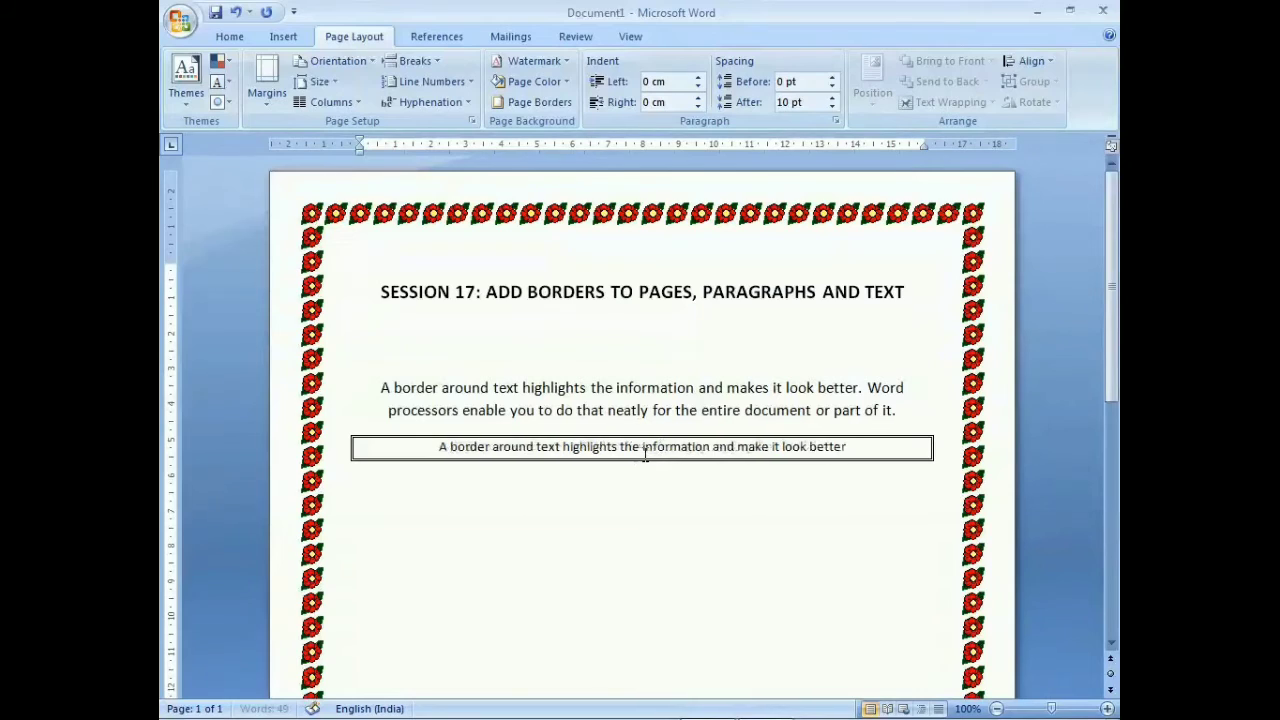
{"action": "type", "text": "."}
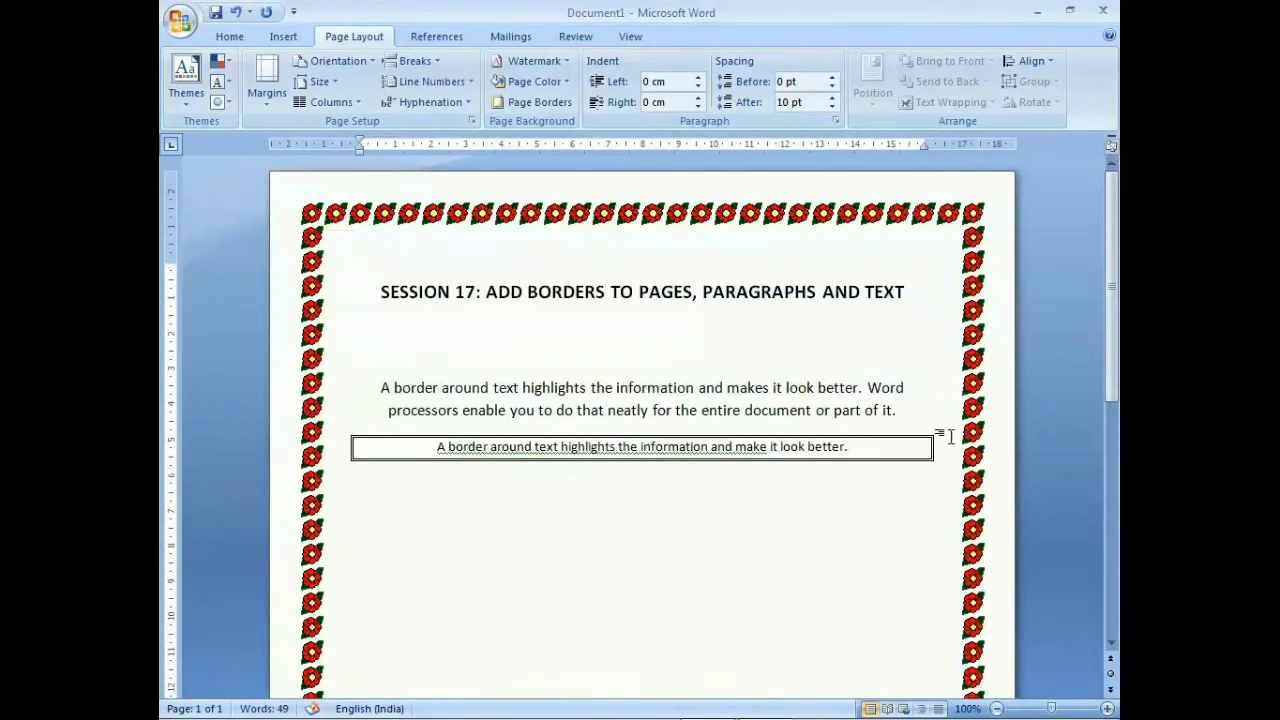
Step: Shade a new empty paragraph below the bordered one with the darkest navy blue theme colour as its fill
{"action": "left_click", "coordinate": [387, 516]}
{"action": "left_click", "coordinate": [538, 101]}
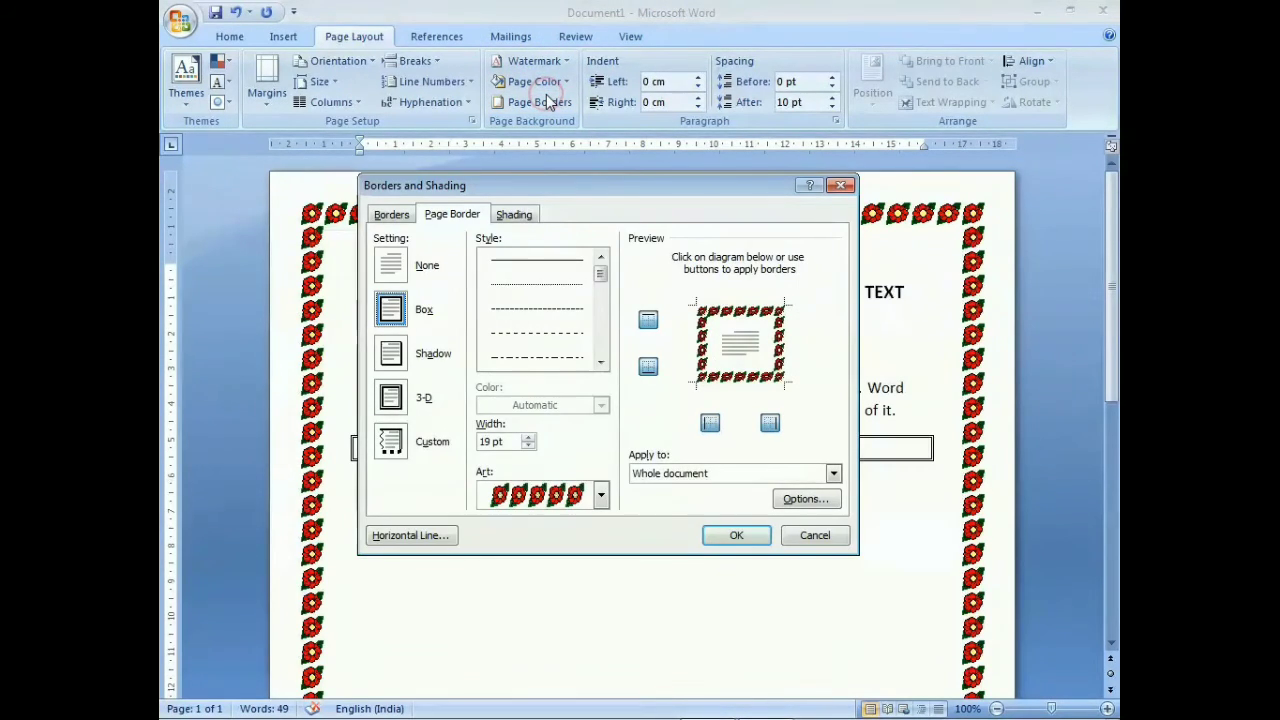
{"action": "left_click", "coordinate": [514, 214]}
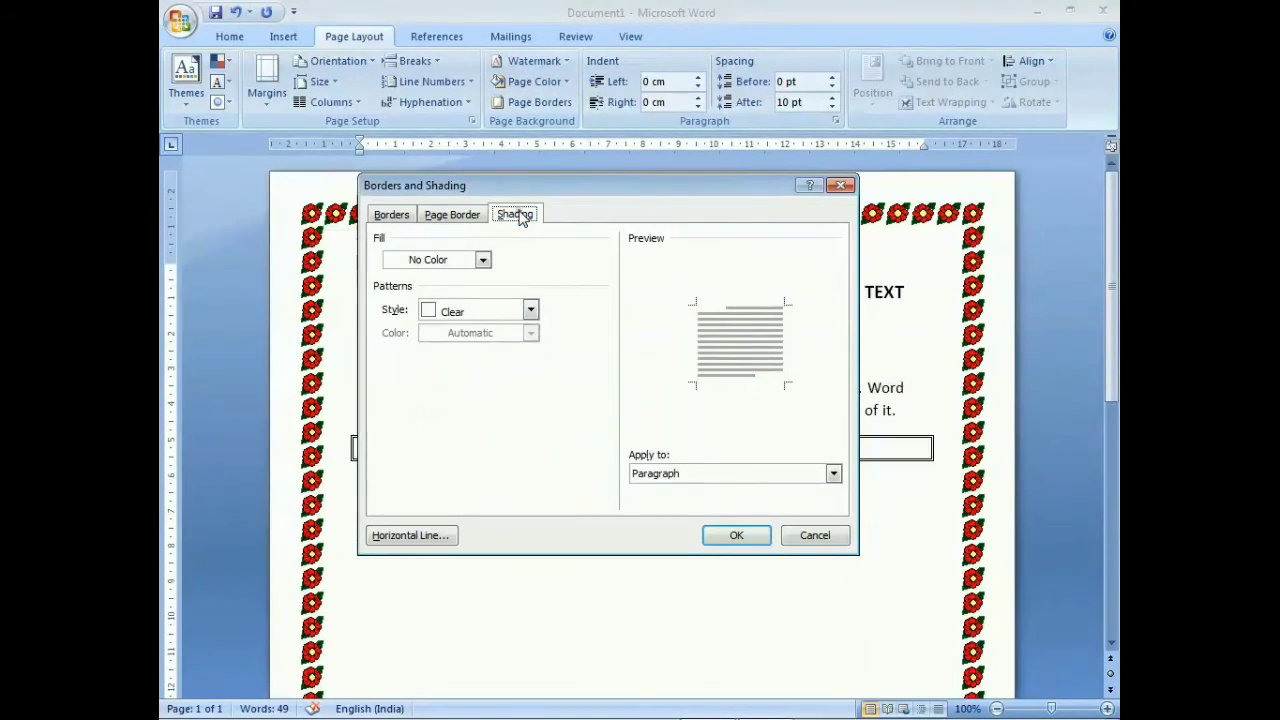
{"action": "left_click", "coordinate": [459, 261]}
{"action": "left_click", "coordinate": [446, 366]}
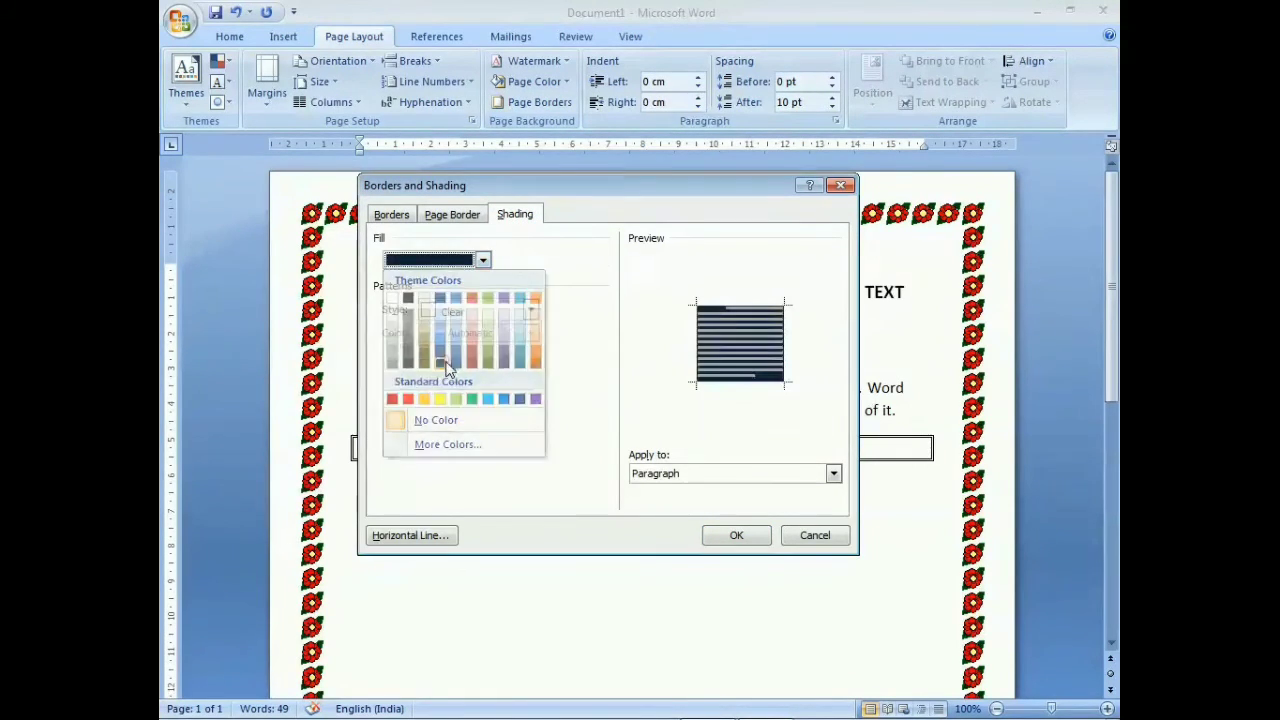
{"action": "left_click", "coordinate": [737, 535]}
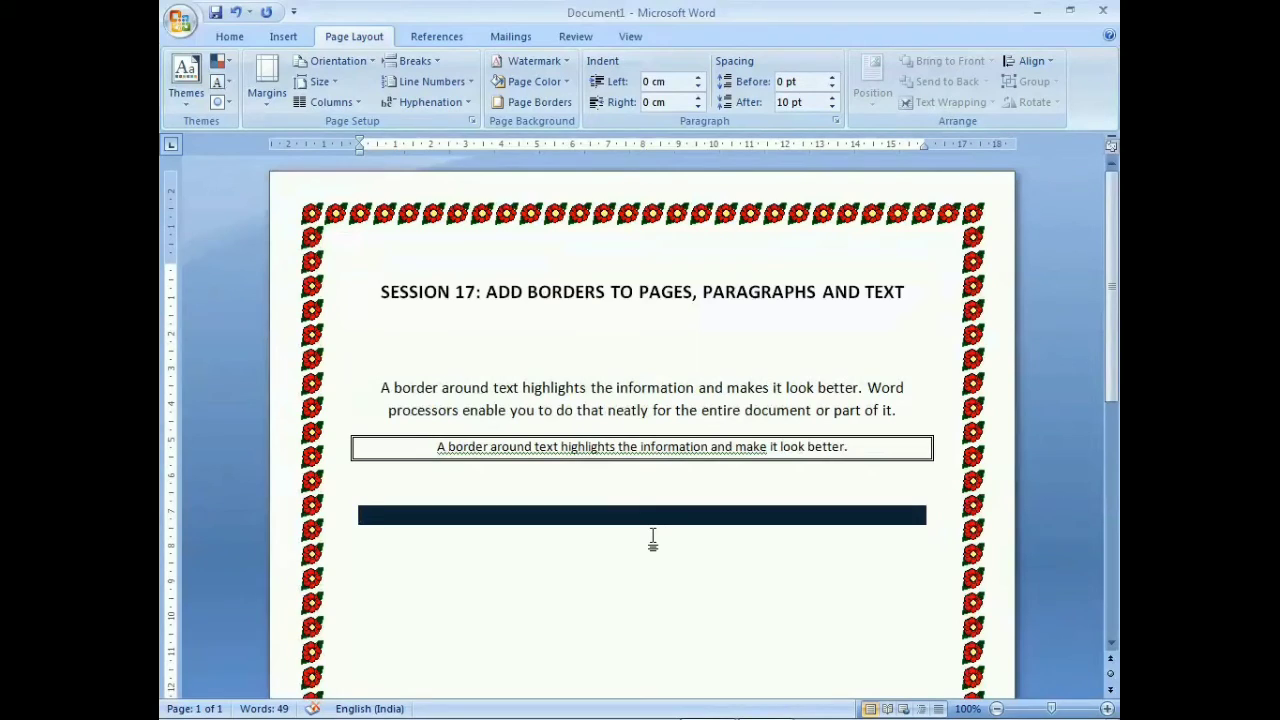
Step: Enter "This is shading section area." in the navy-shaded paragraph
{"action": "type", "text": "This is sha"}
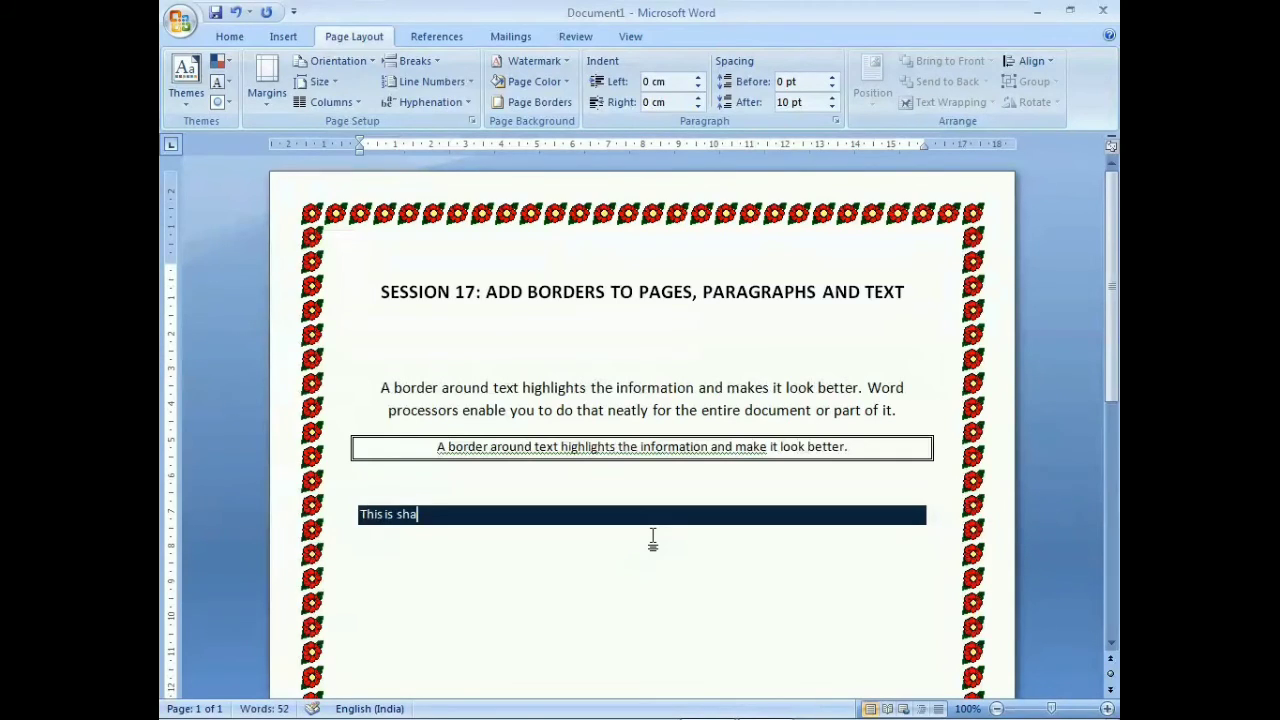
{"action": "type", "text": "ding sectino"}
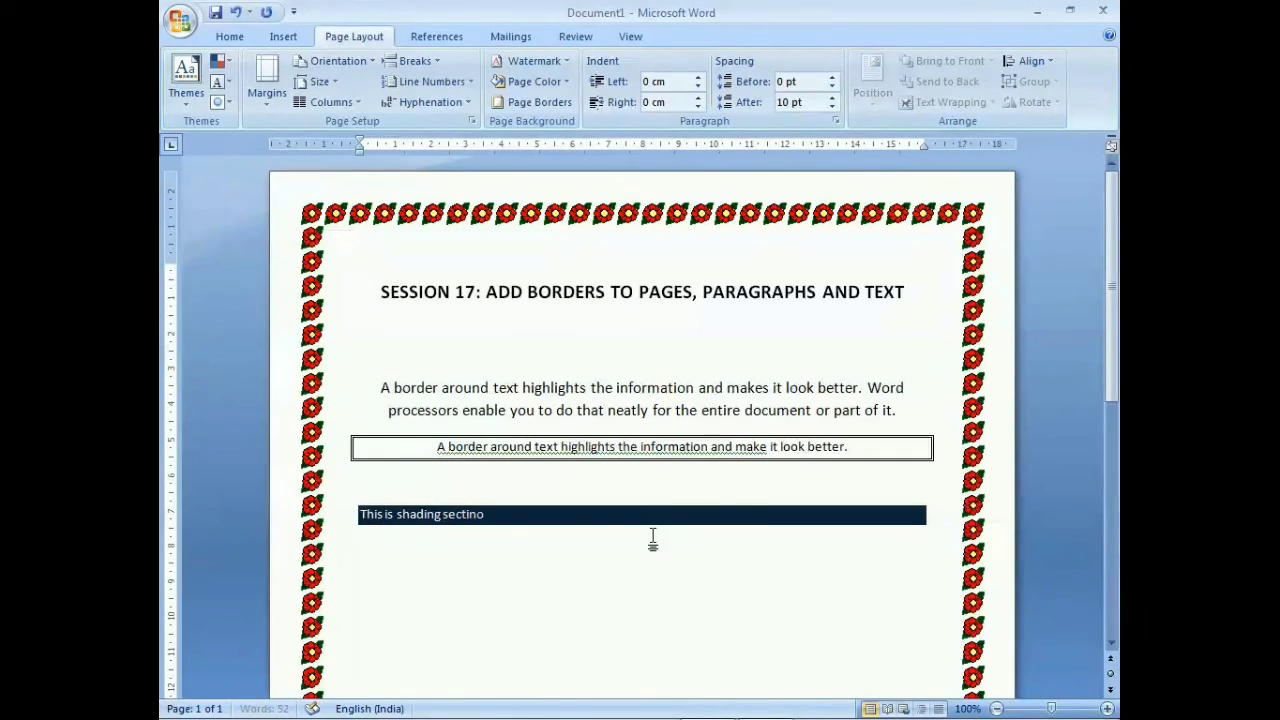
{"action": "key", "text": "BackSpace"}
{"action": "key", "text": "BackSpace"}
{"action": "type", "text": "on area"}
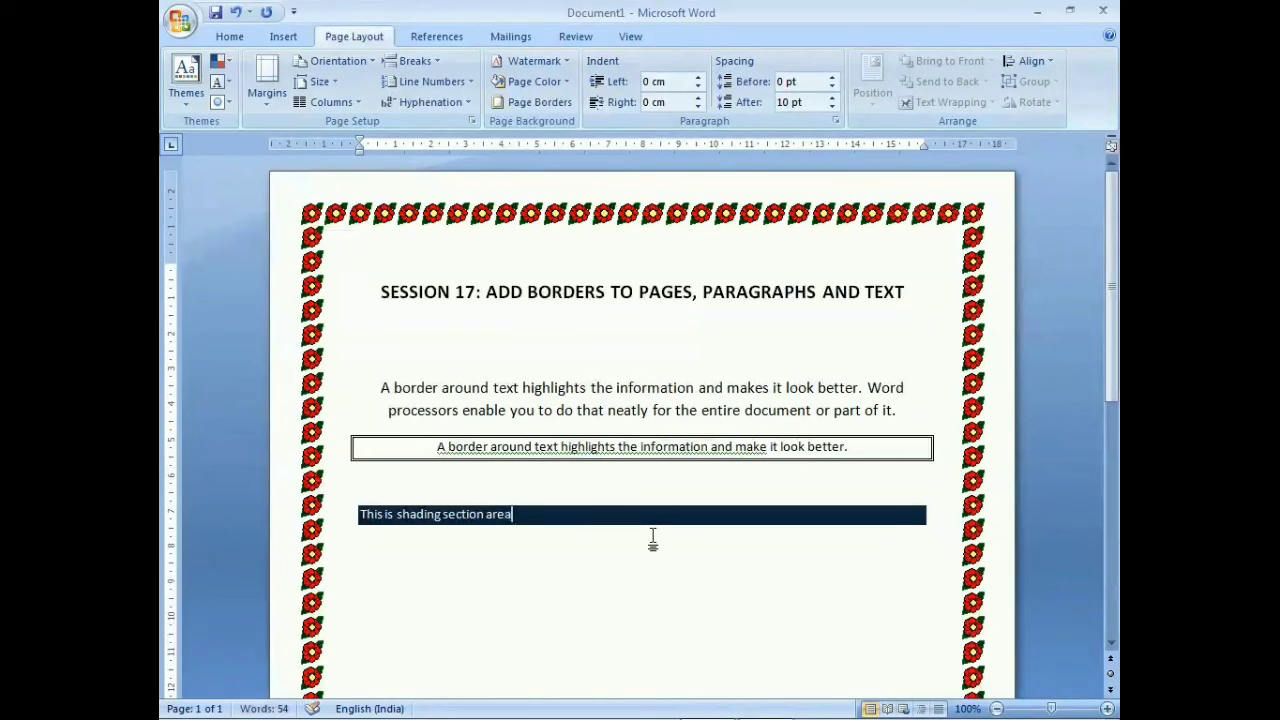
{"action": "type", "text": "."}
Step: Switch to the class_ix PDF in Adobe Reader and read the section on adding borders to a paragraph or text
{"action": "key", "text": "alt+Tab"}
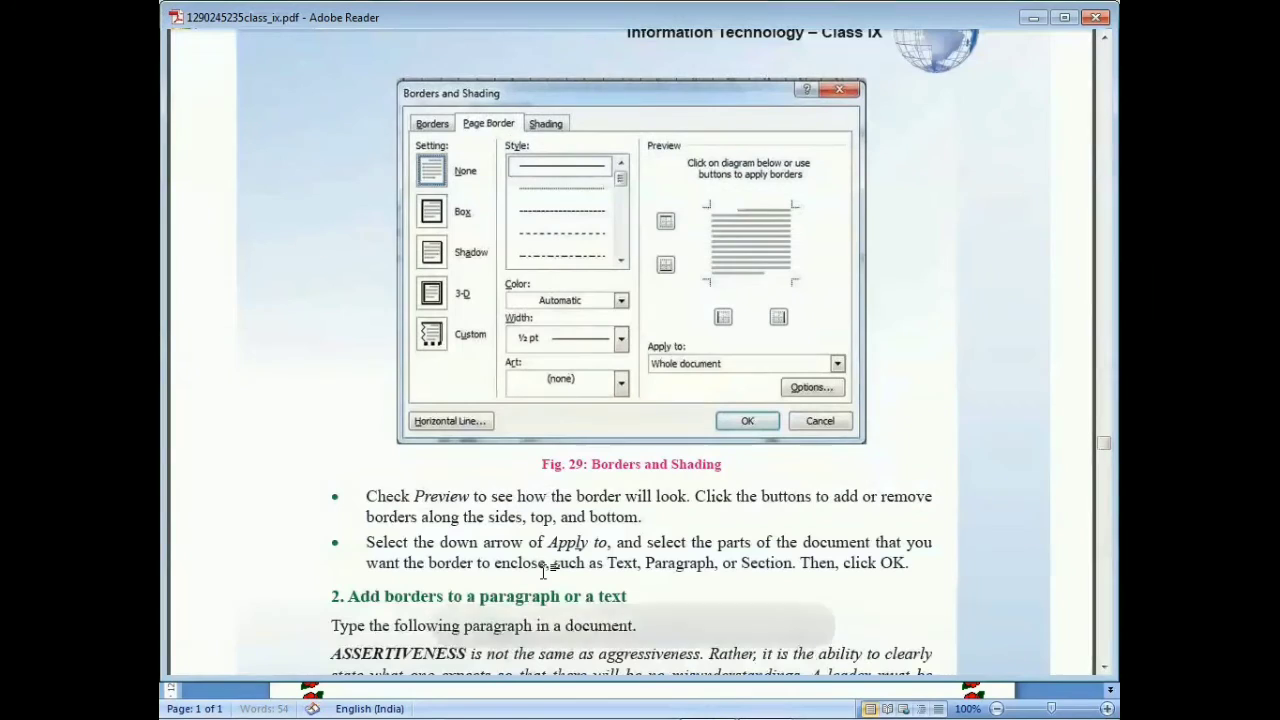
{"action": "scroll", "coordinate": [590, 440], "scroll_direction": "down", "scroll_amount": 3}
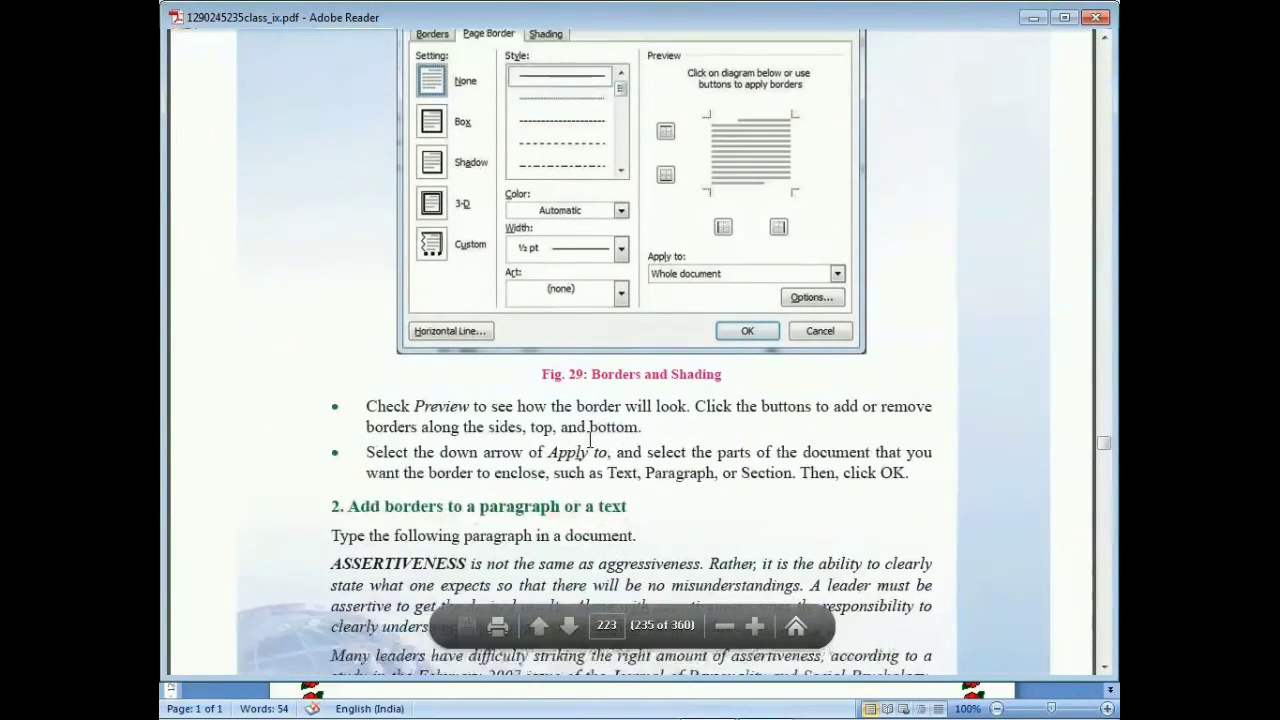
{"action": "scroll", "coordinate": [656, 469], "scroll_direction": "down", "scroll_amount": 12}
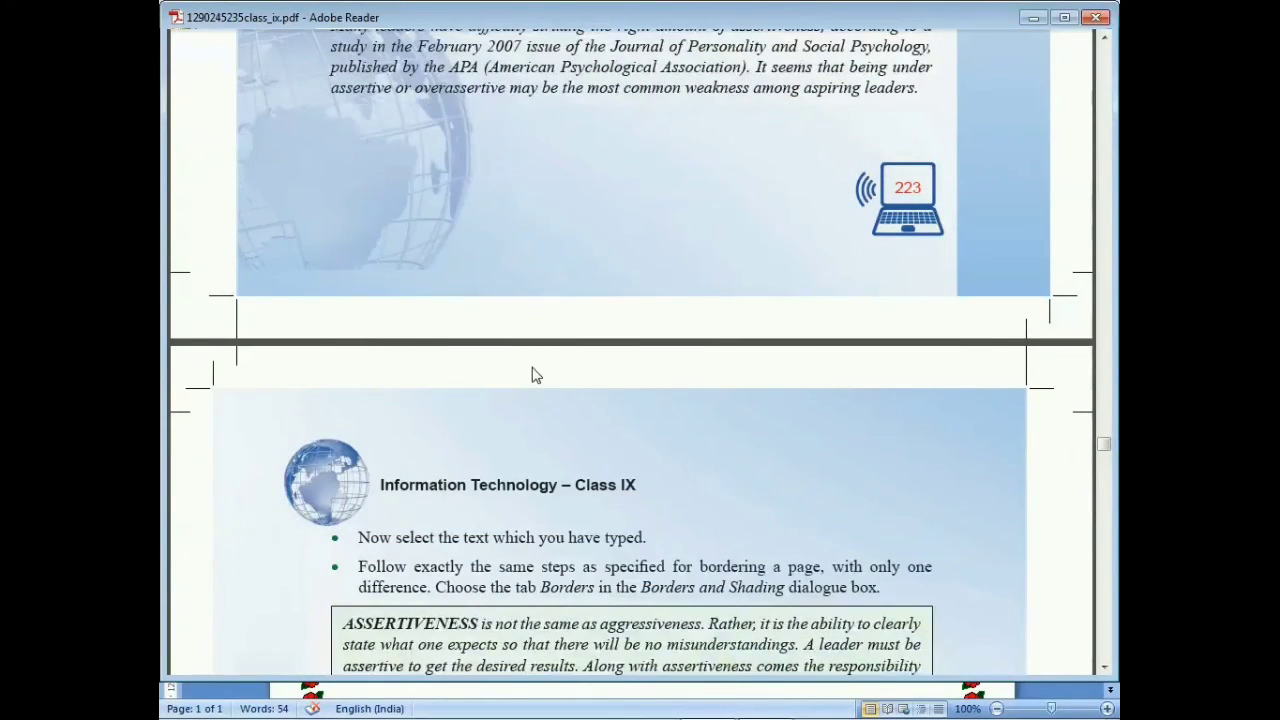
{"action": "scroll", "coordinate": [531, 371], "scroll_direction": "down", "scroll_amount": 8}
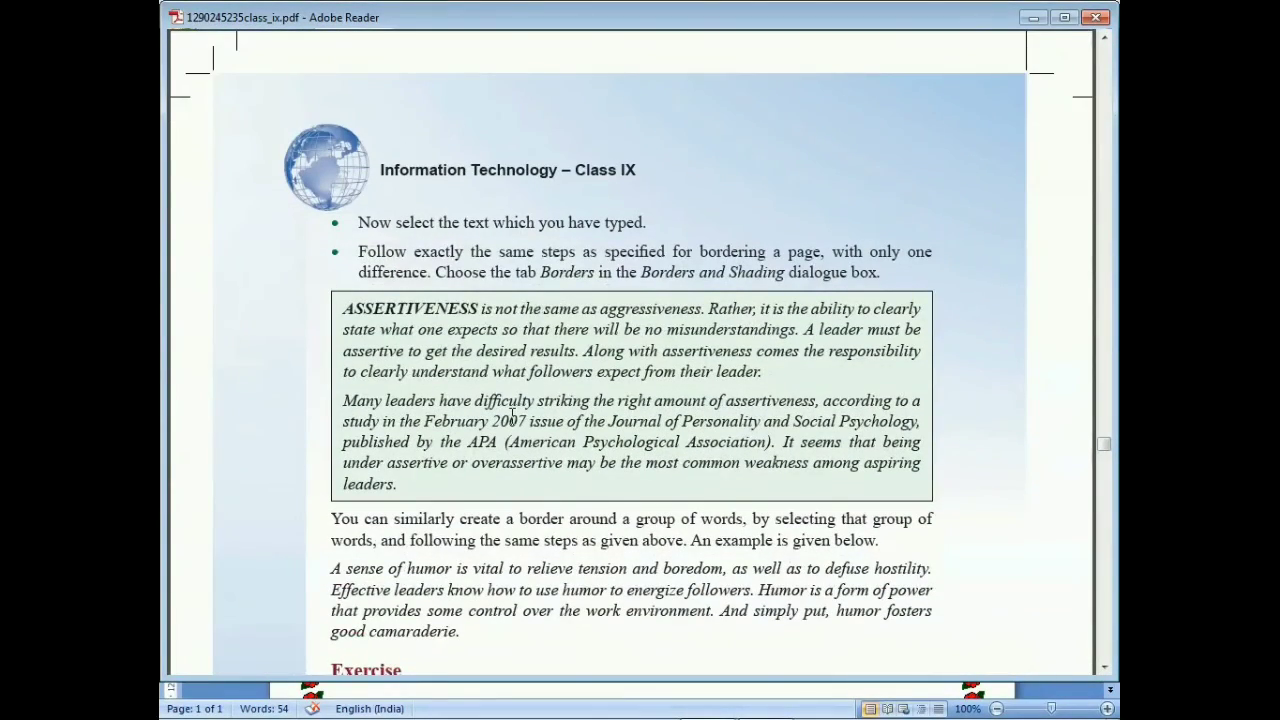